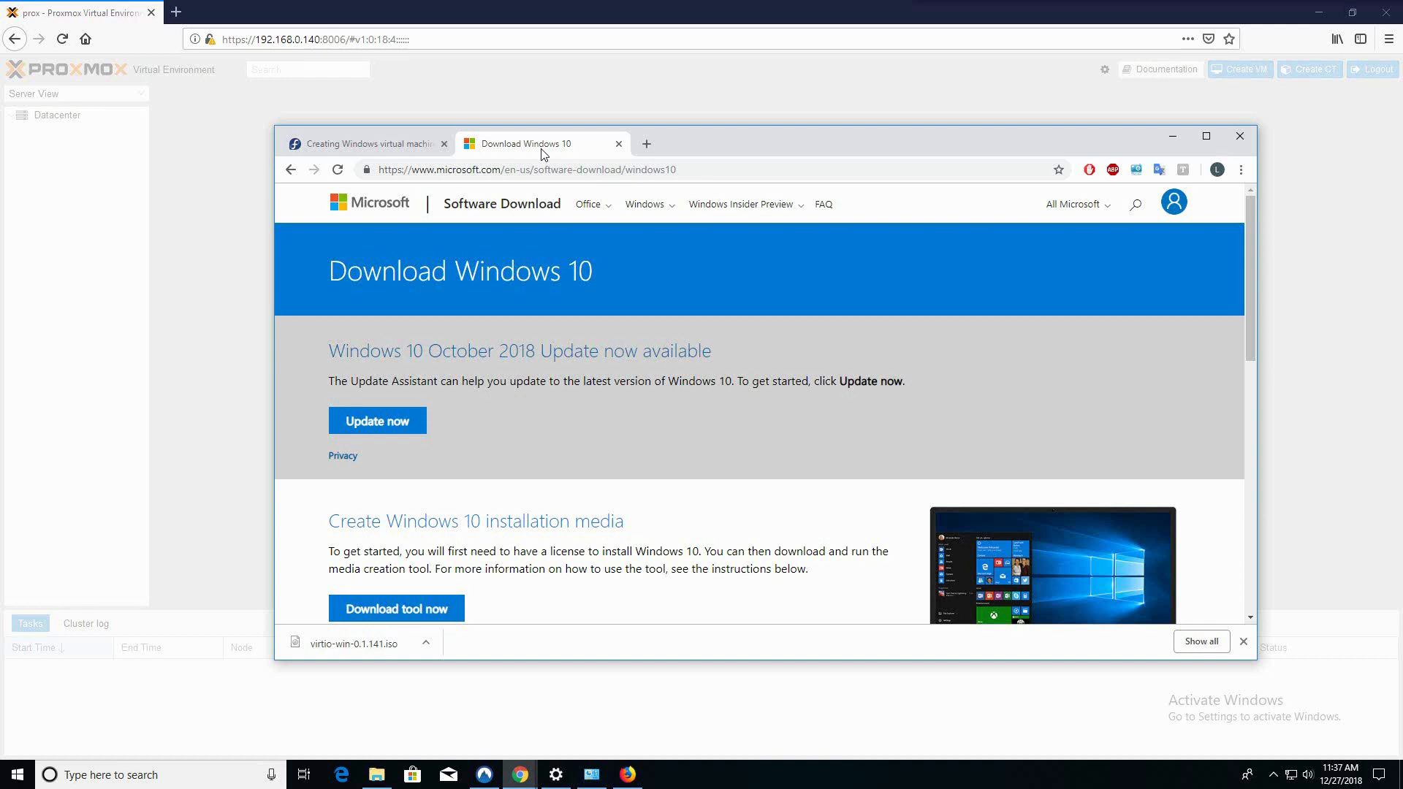
Switch between the Windows 10 download and Fedora virtIO guide tabs, then scroll to Direct downloads
{"action": "left_click", "coordinate": [351, 148]}
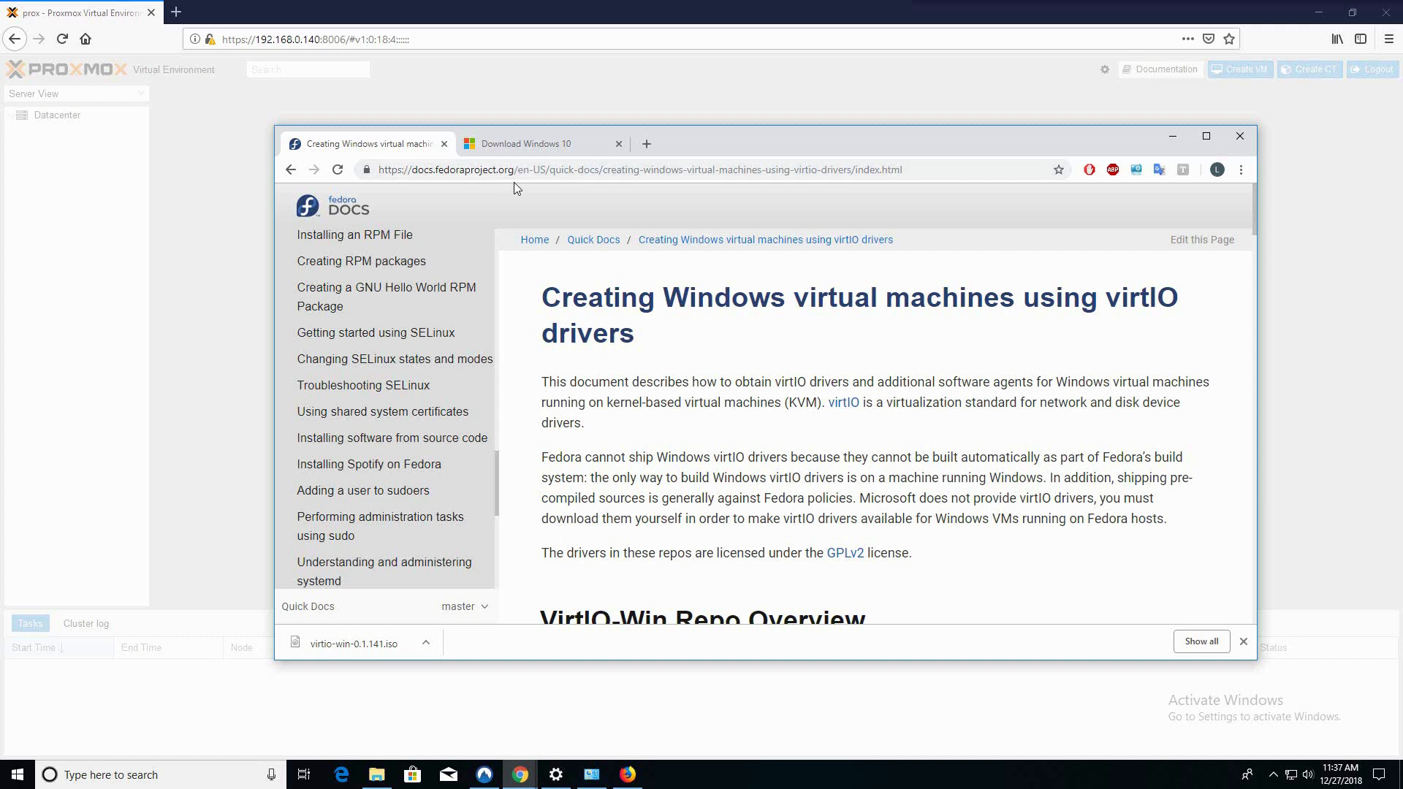
{"action": "left_click", "coordinate": [497, 145]}
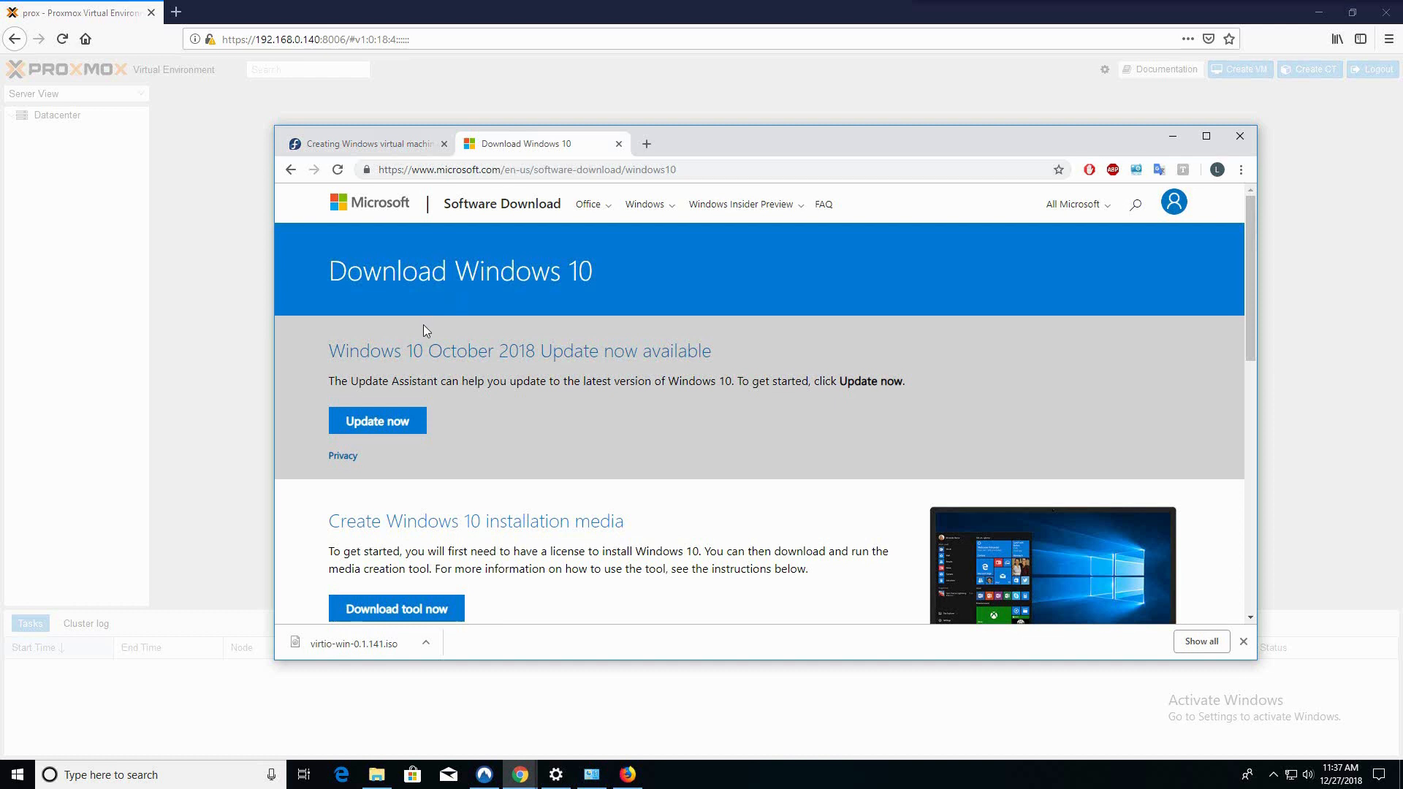
{"action": "left_click", "coordinate": [358, 145]}
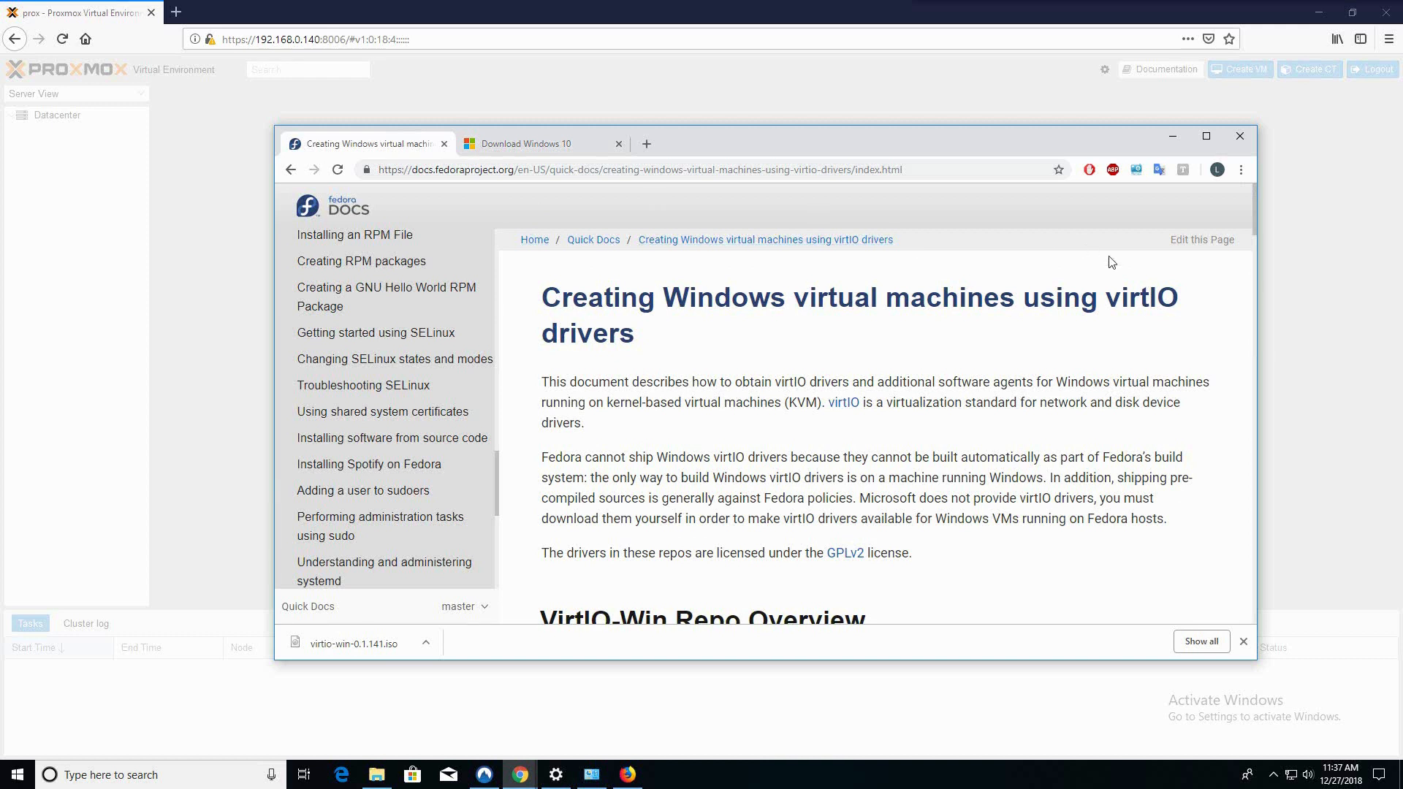
{"action": "left_click_drag", "start_coordinate": [1254, 196], "coordinate": [1243, 482]}
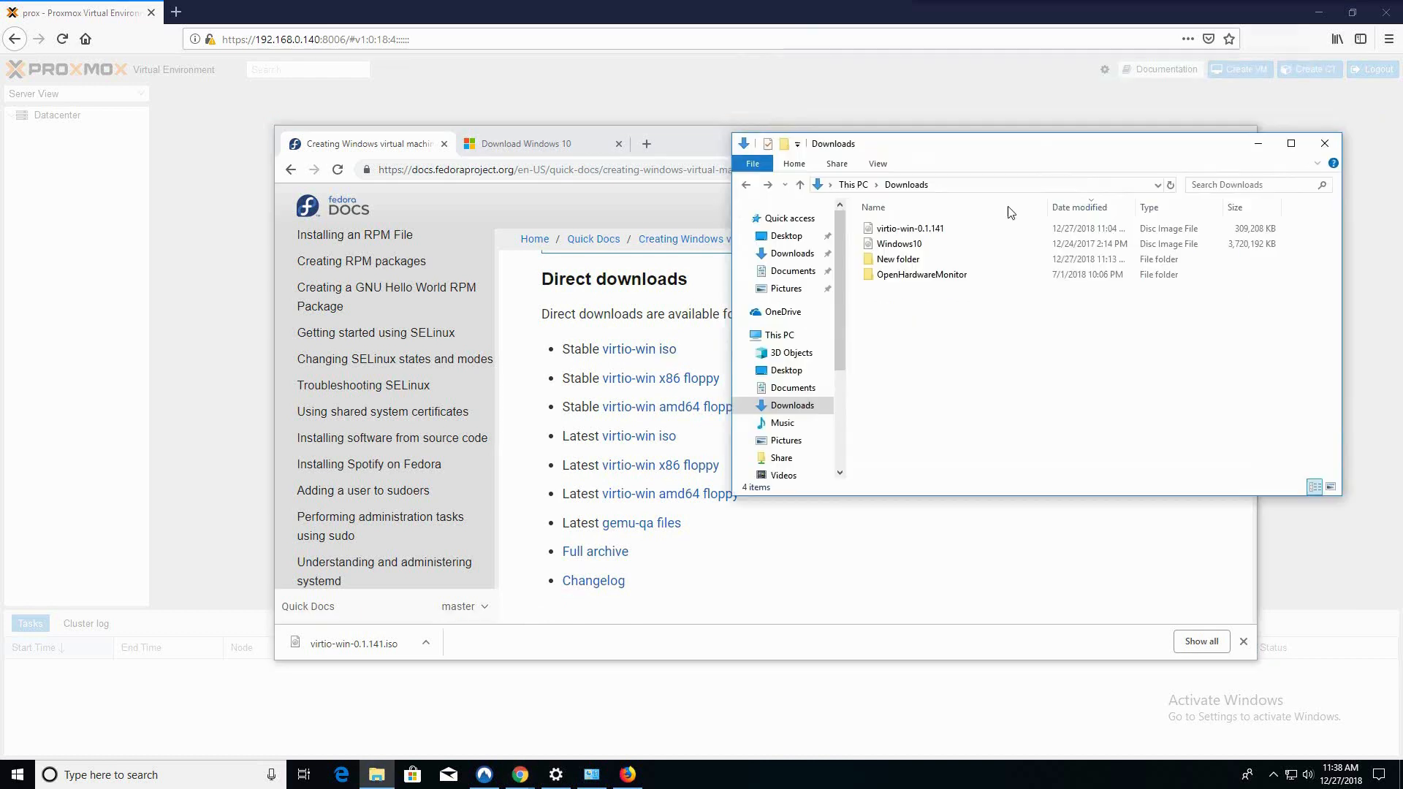
{"action": "left_click_drag", "start_coordinate": [857, 228], "coordinate": [914, 253]}
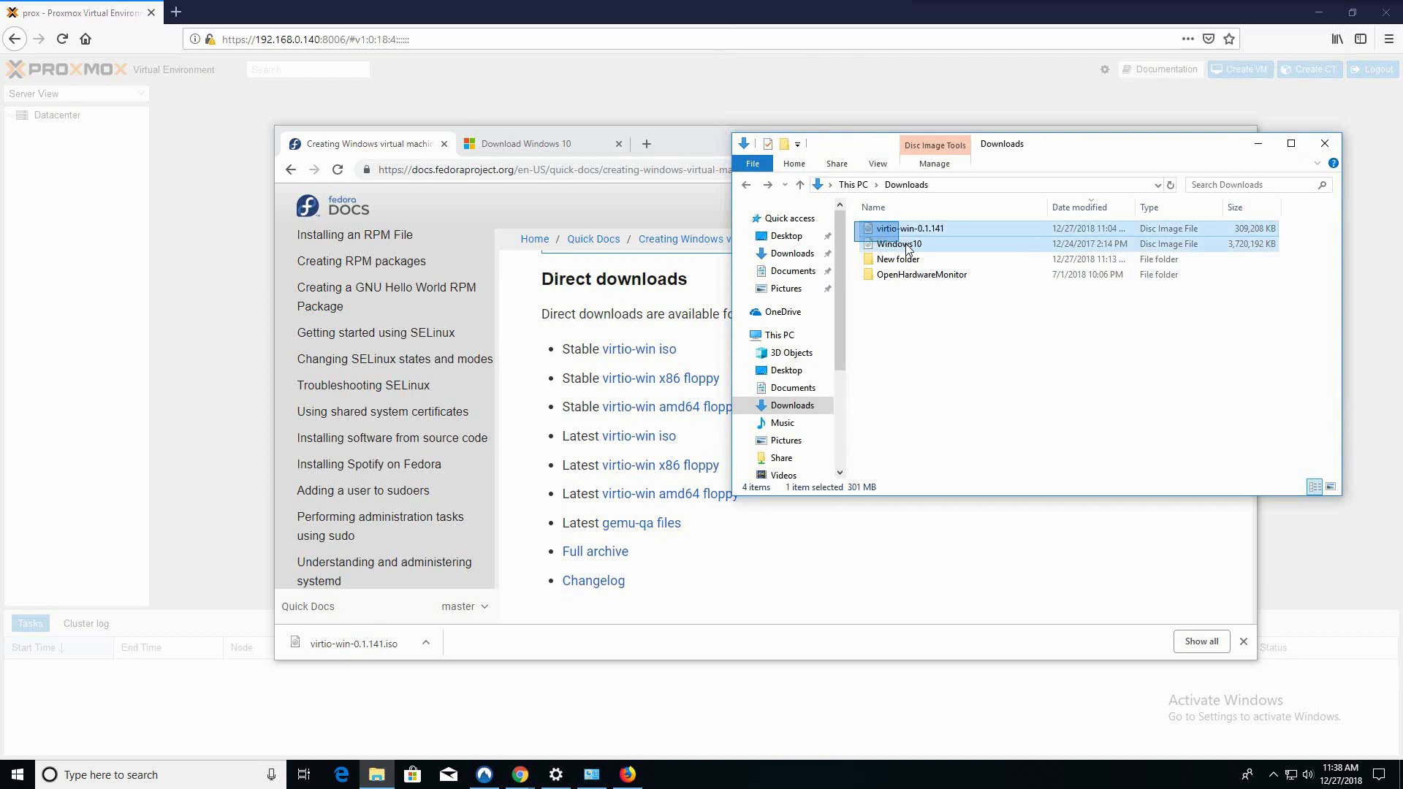
{"action": "left_click", "coordinate": [912, 333]}
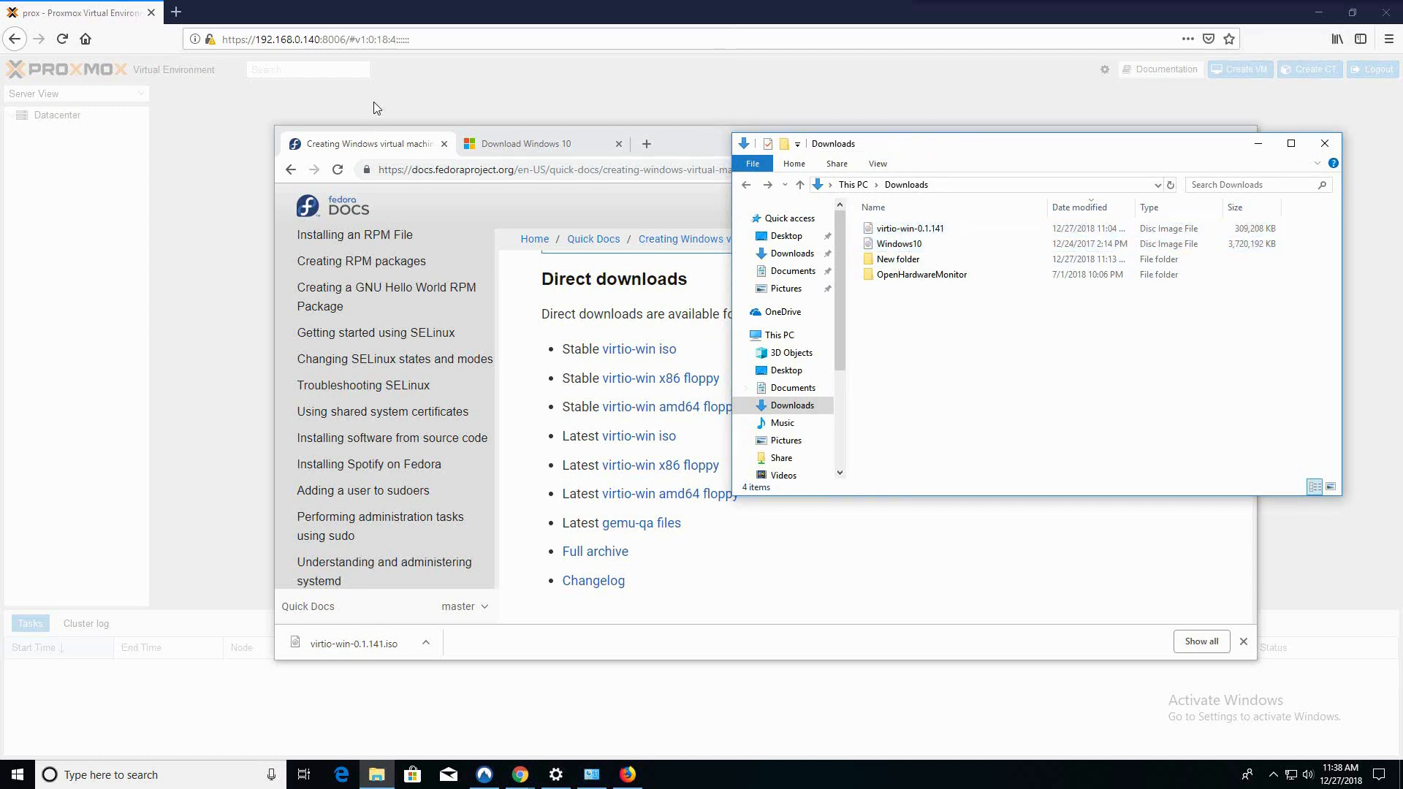
Log in to the Proxmox web interface as root and dismiss the subscription notice
{"action": "left_click", "coordinate": [114, 16]}
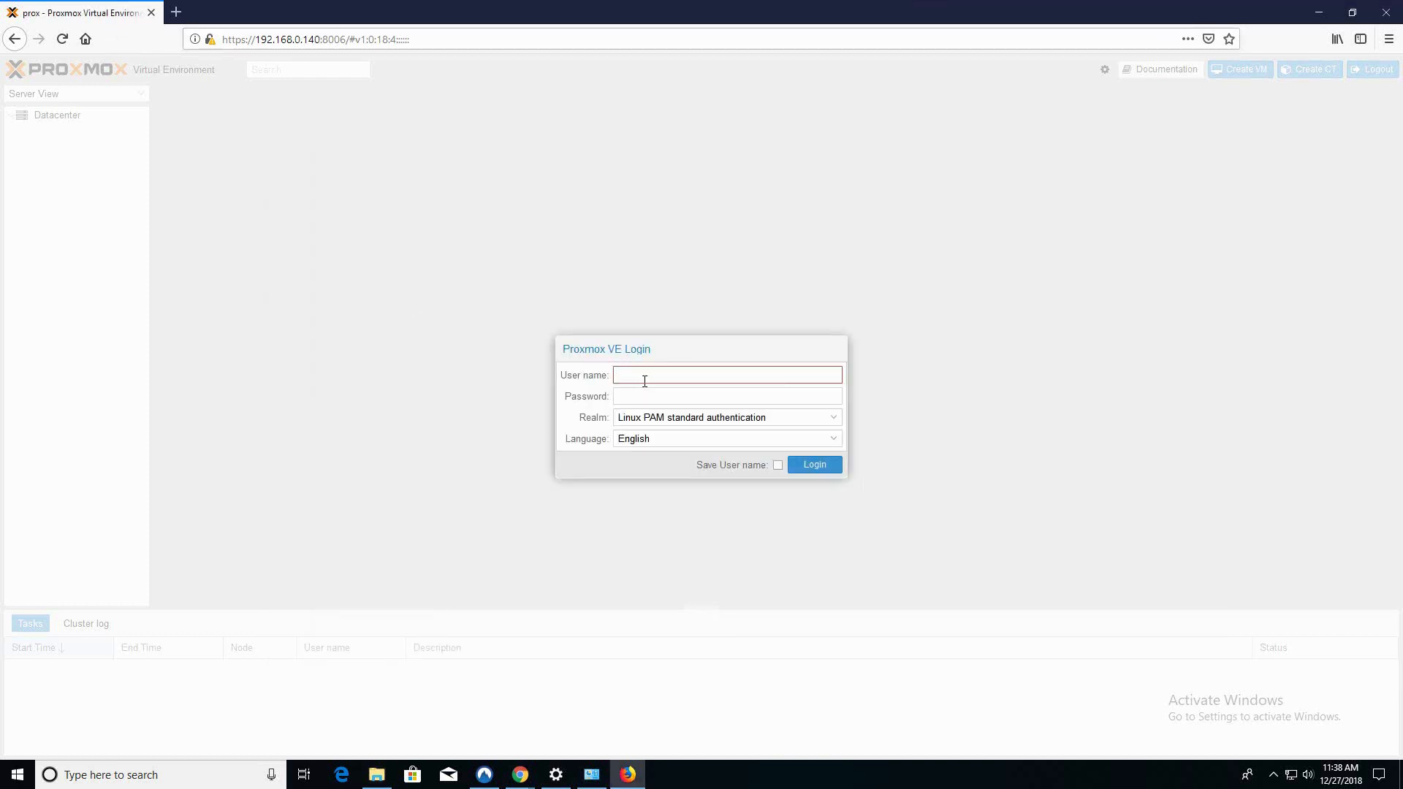
{"action": "type", "text": "root"}
{"action": "key", "text": "Tab"}
{"action": "type", "text": "*********"}
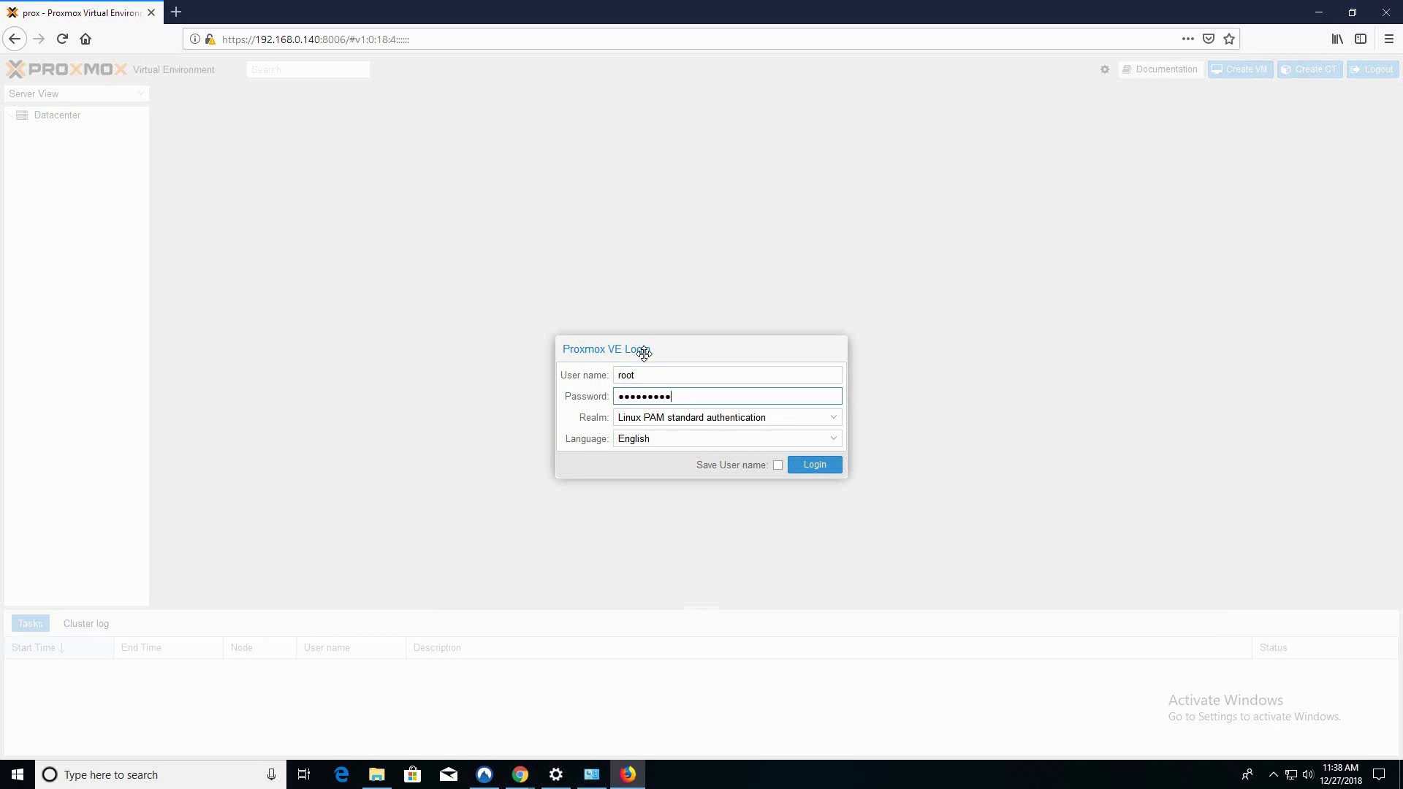
{"action": "key", "text": "Return"}
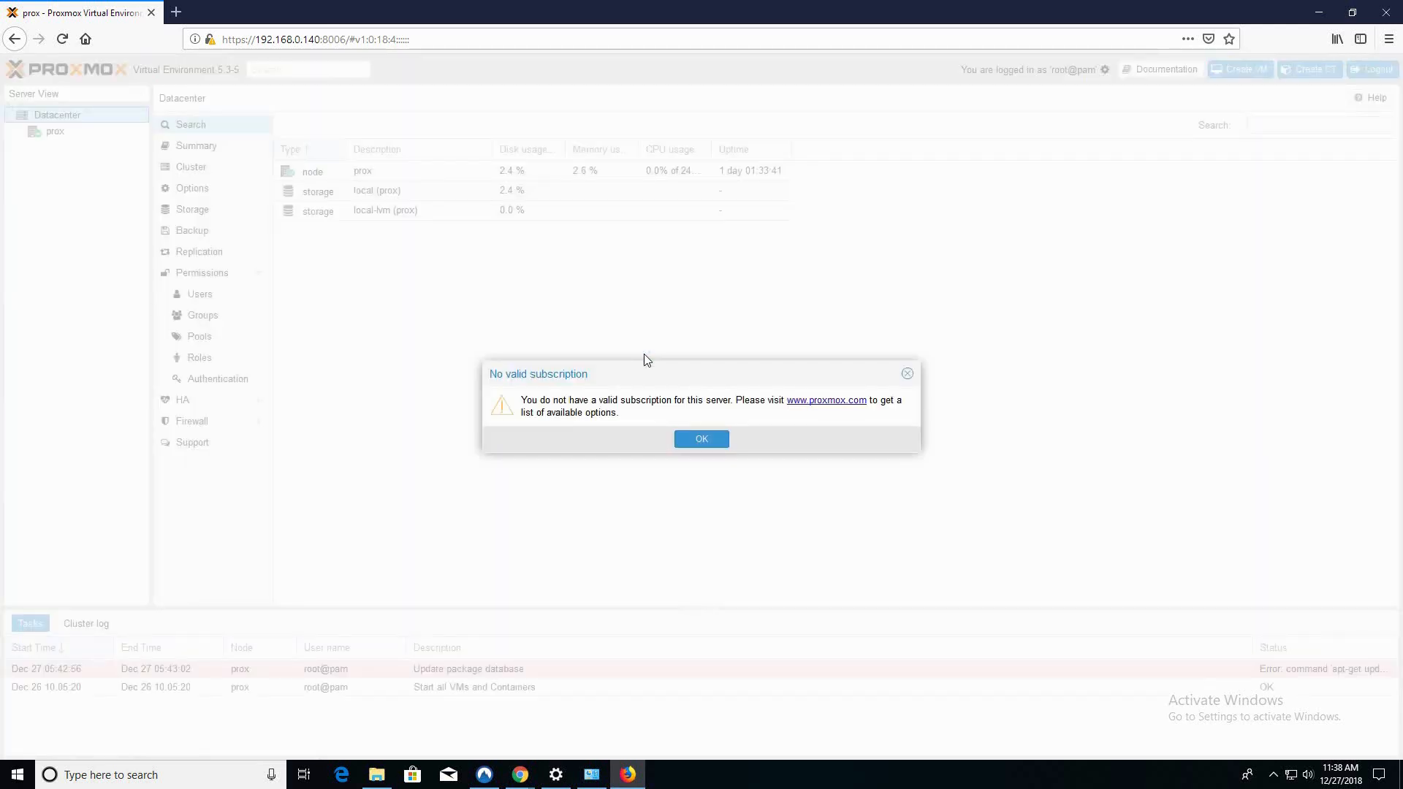
{"action": "left_click", "coordinate": [700, 439]}
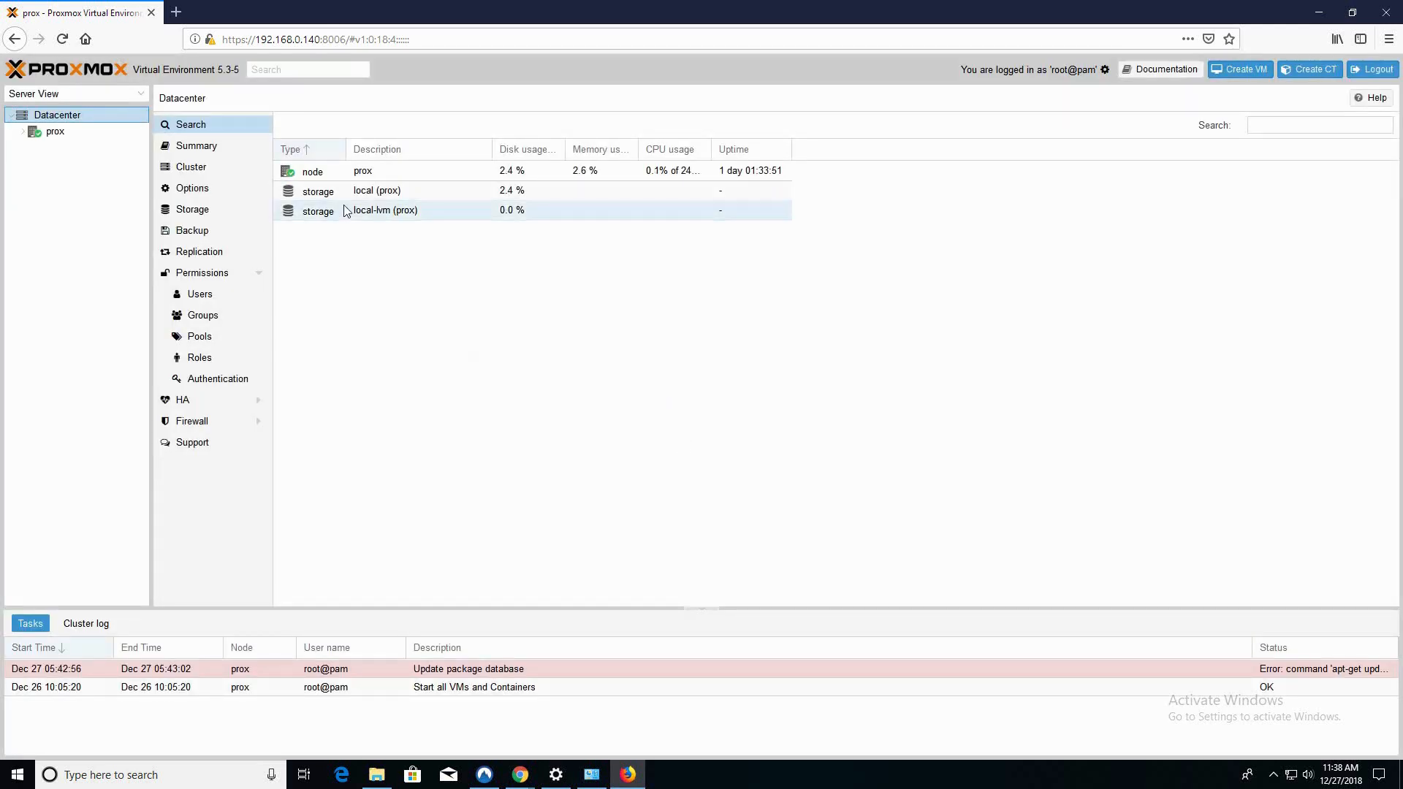
Open the content of the local storage on node prox and start an upload
{"action": "left_click", "coordinate": [23, 131]}
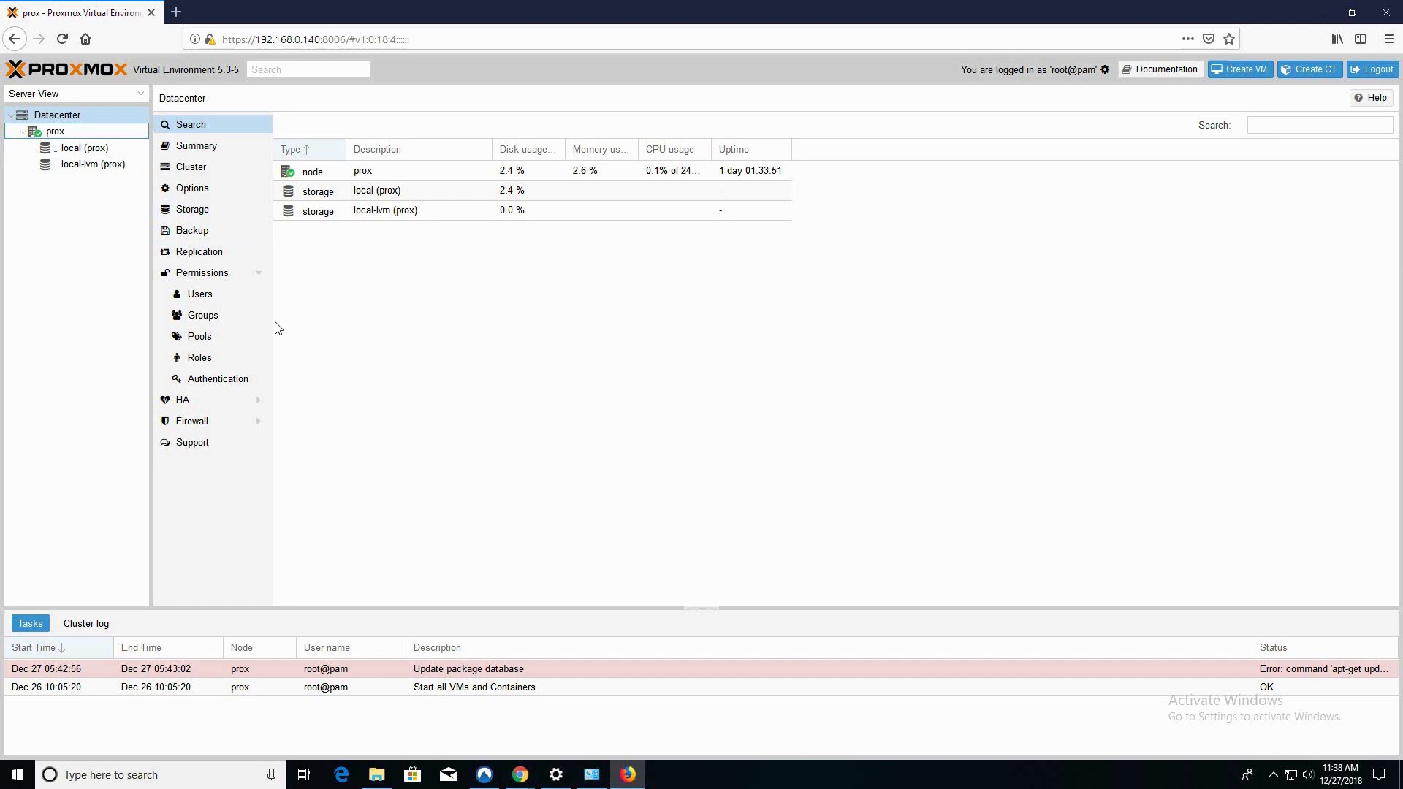
{"action": "left_click", "coordinate": [56, 135]}
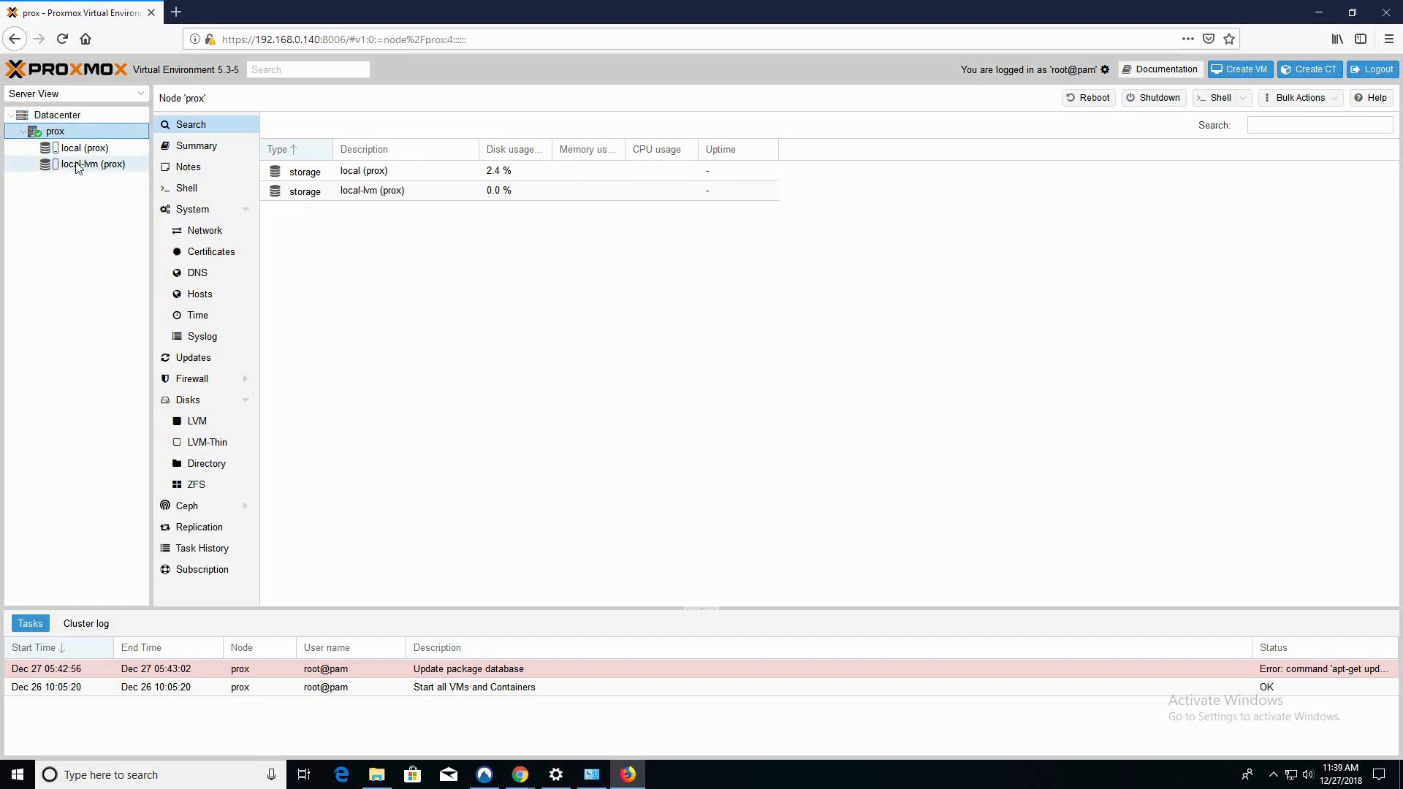
{"action": "left_click", "coordinate": [77, 153]}
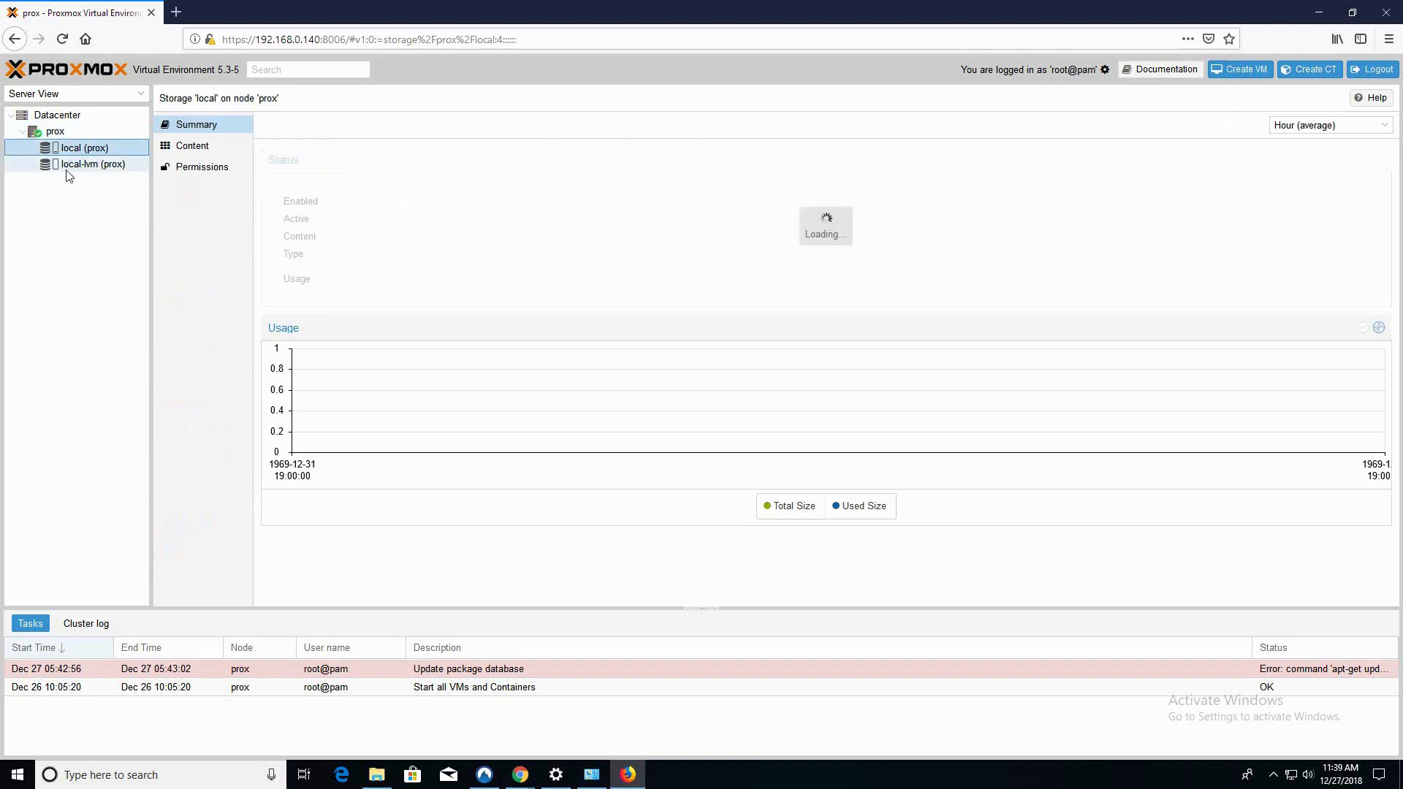
{"action": "left_click", "coordinate": [199, 148]}
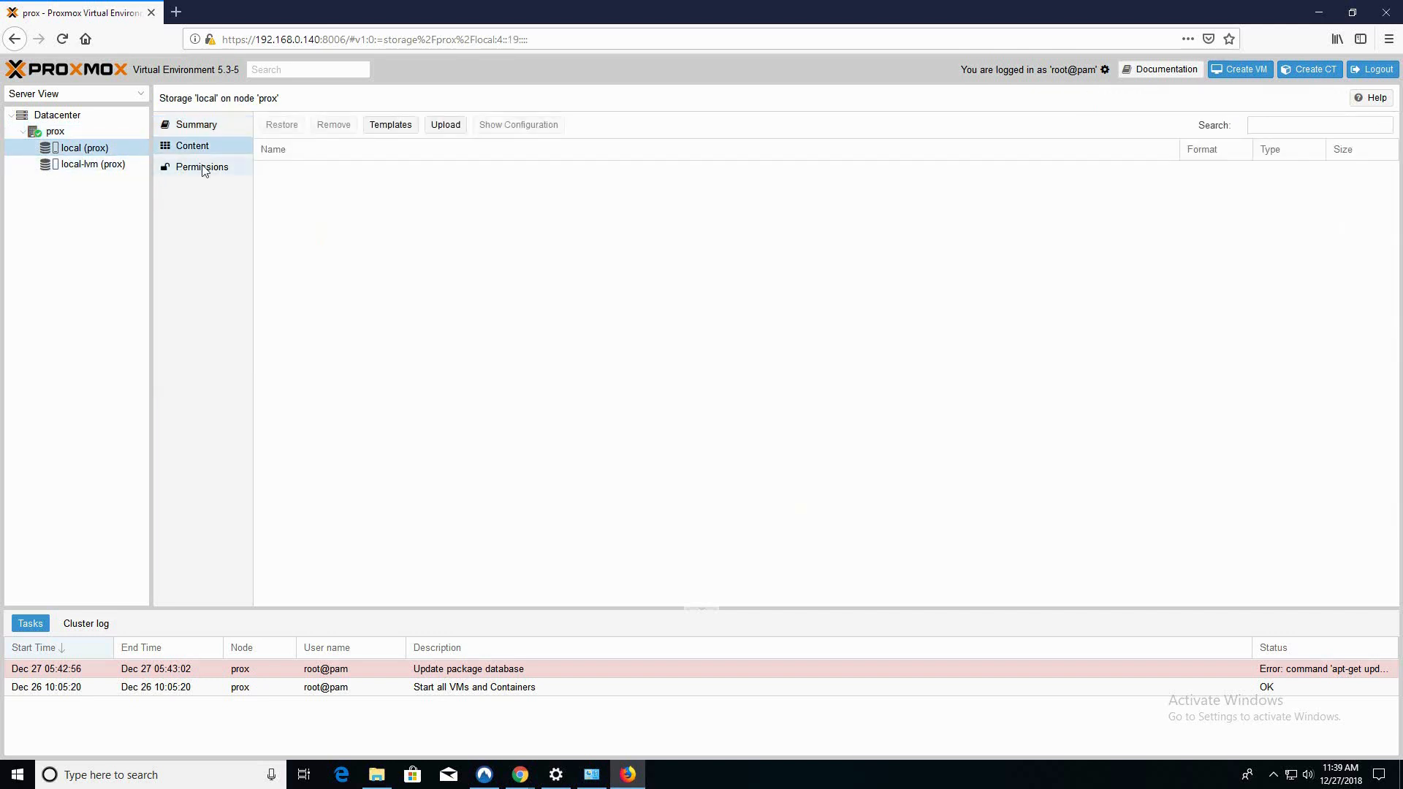
{"action": "left_click", "coordinate": [446, 125]}
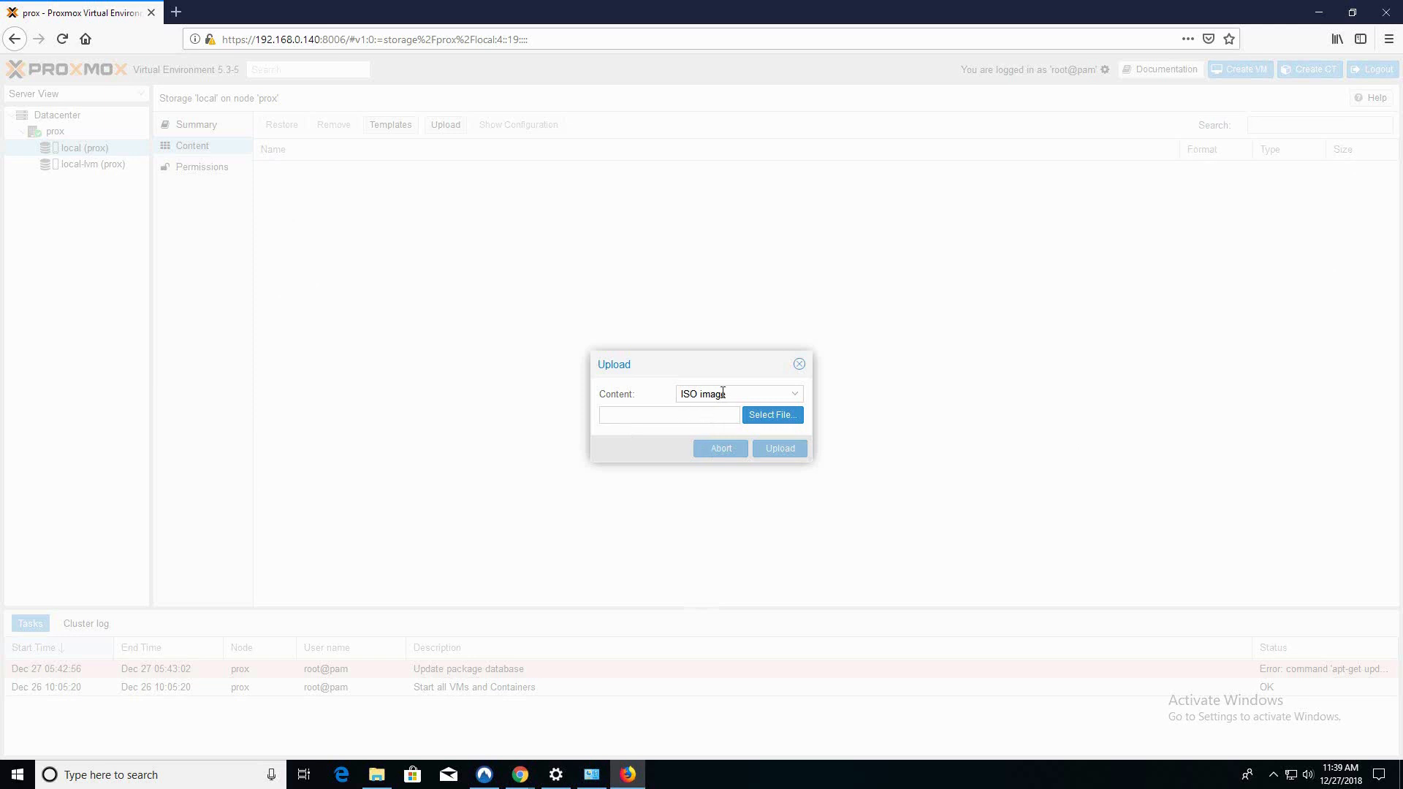
Select the Windows10 image from Downloads and upload it to local storage
{"action": "left_click", "coordinate": [766, 421]}
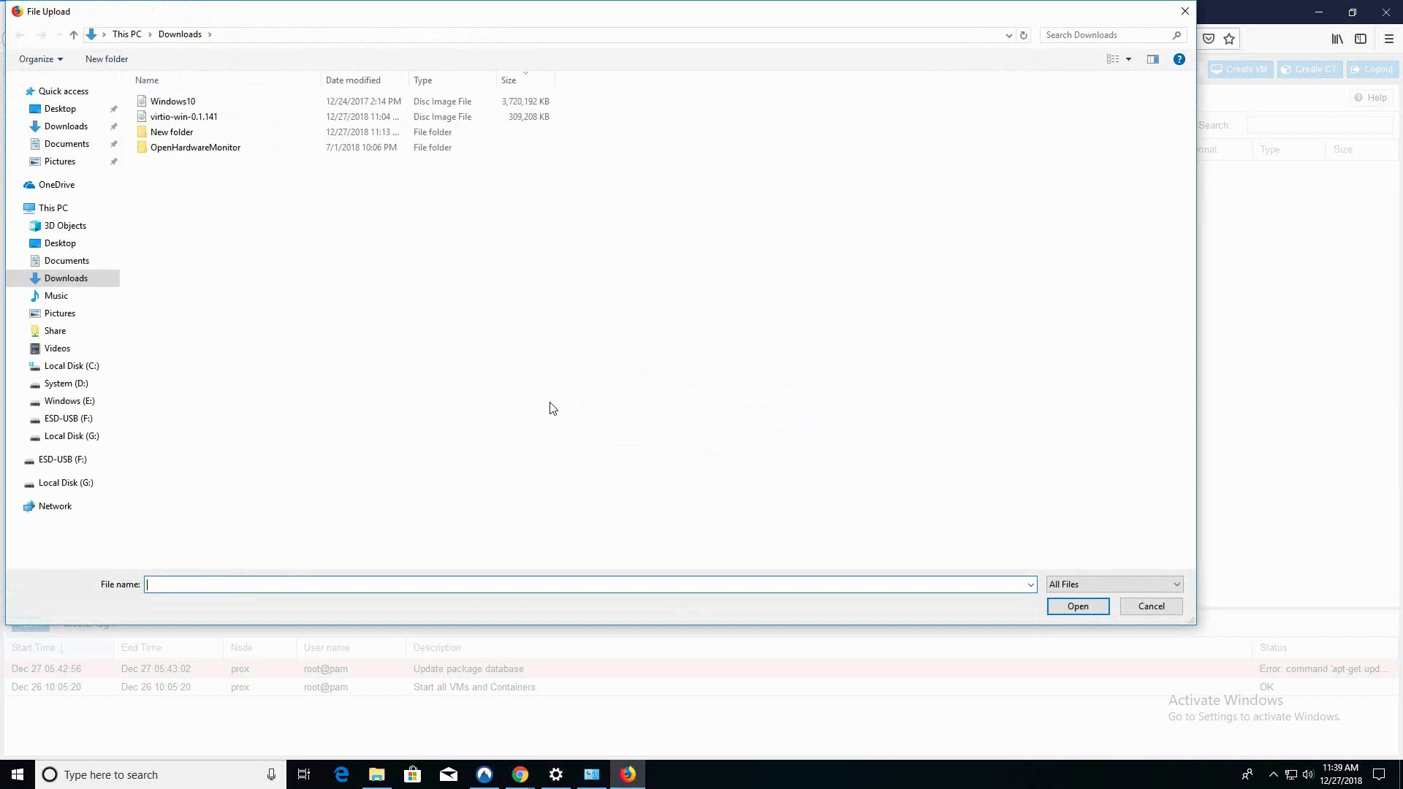
{"action": "left_click", "coordinate": [183, 102]}
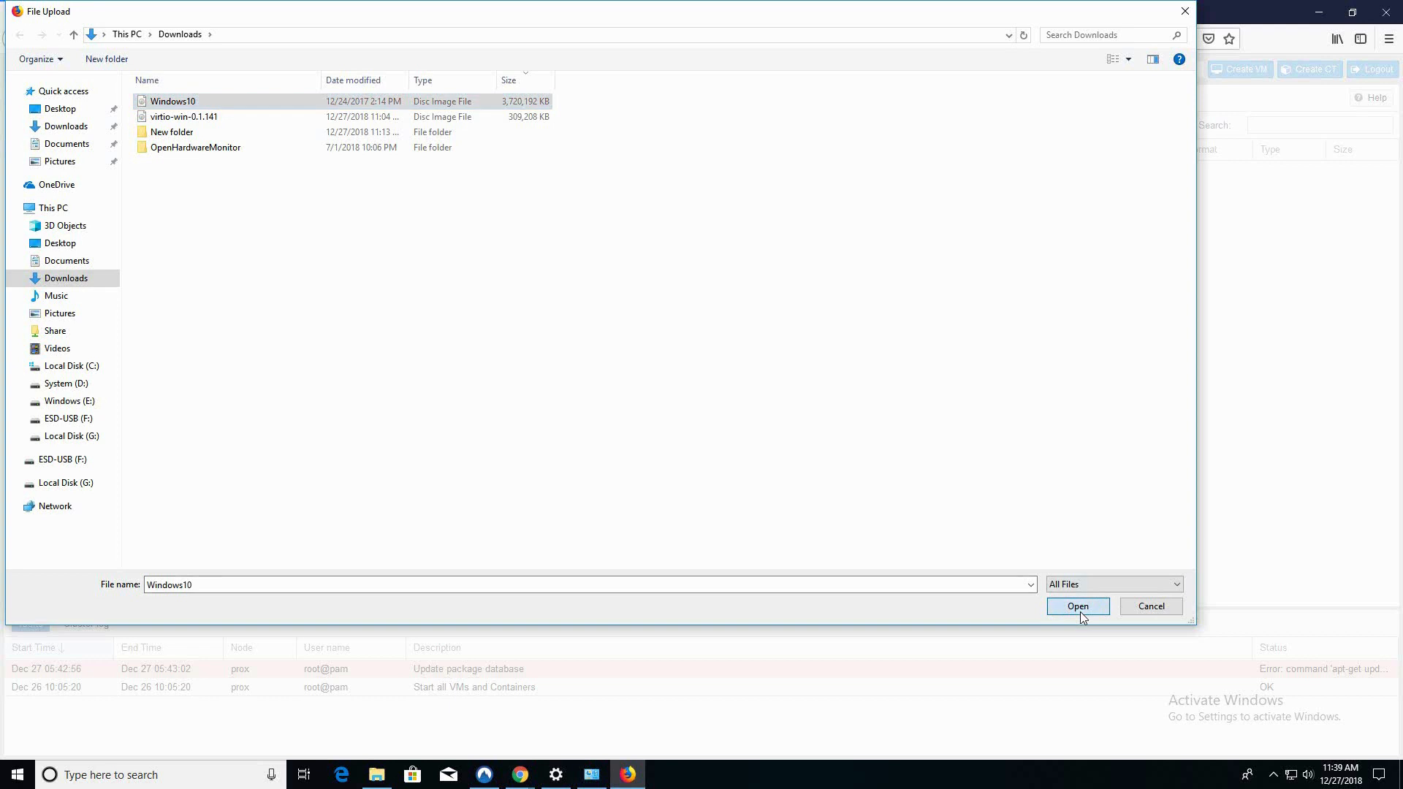
{"action": "left_click", "coordinate": [1078, 608]}
{"action": "left_click", "coordinate": [781, 448]}
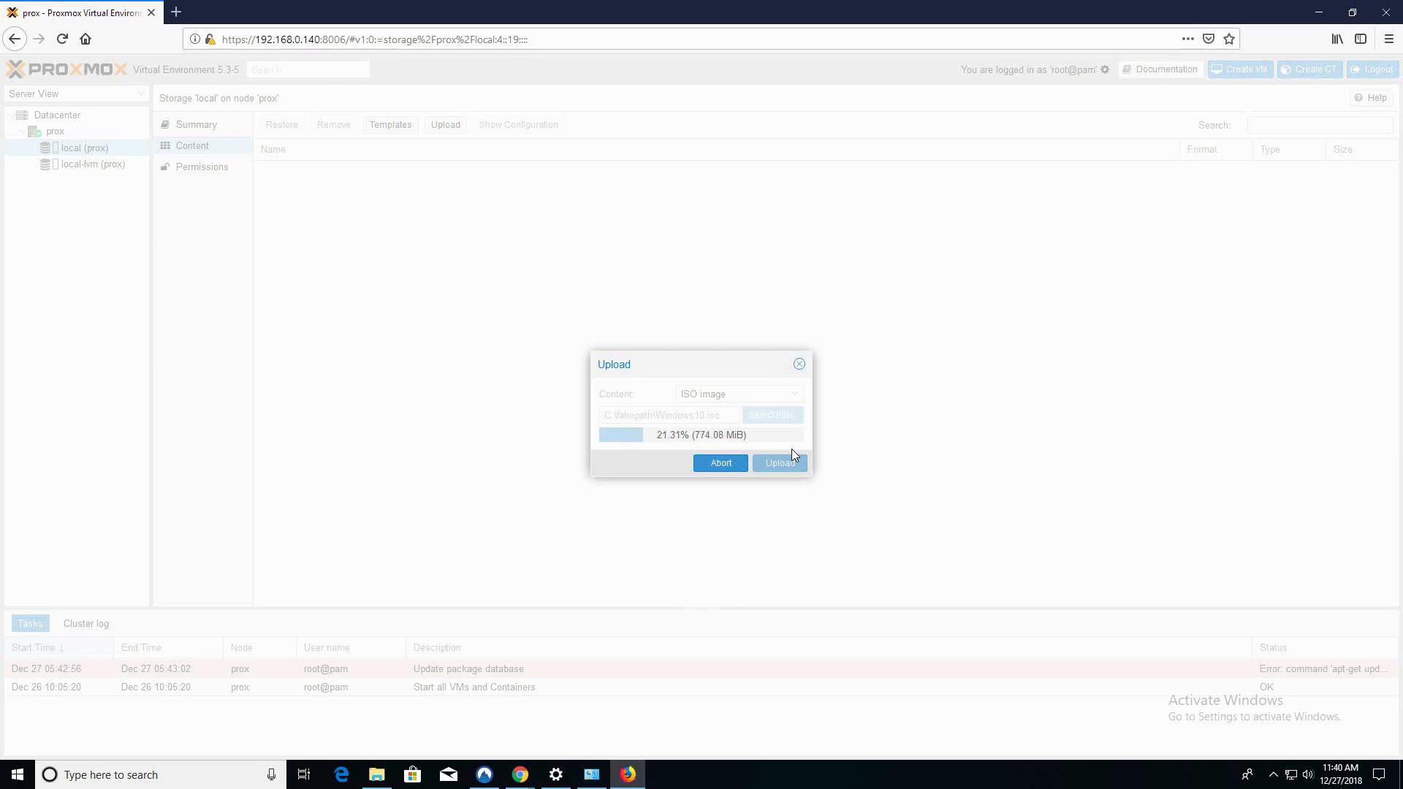
{"action": "left_click", "coordinate": [519, 775]}
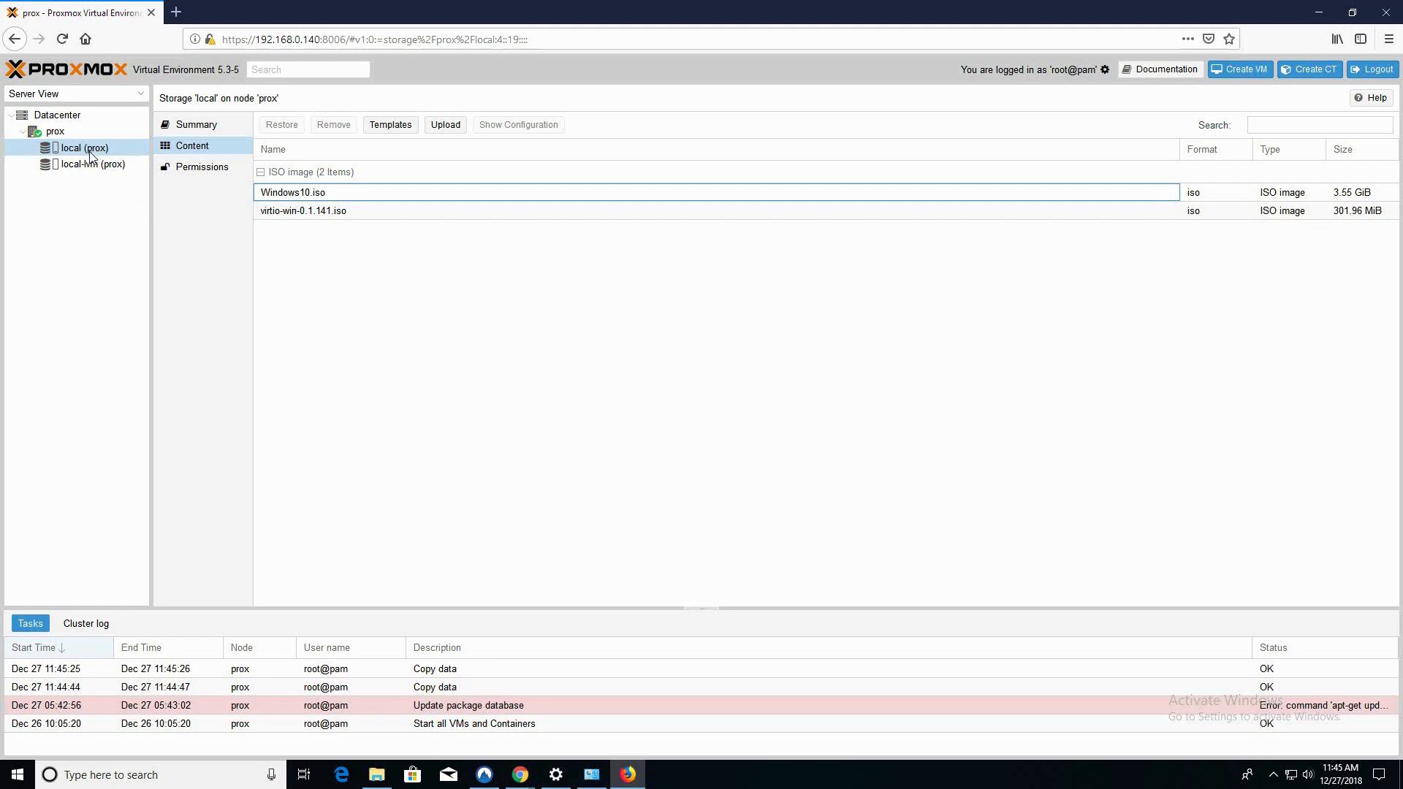
Start a new VM named Windows10
{"action": "left_click", "coordinate": [1237, 77]}
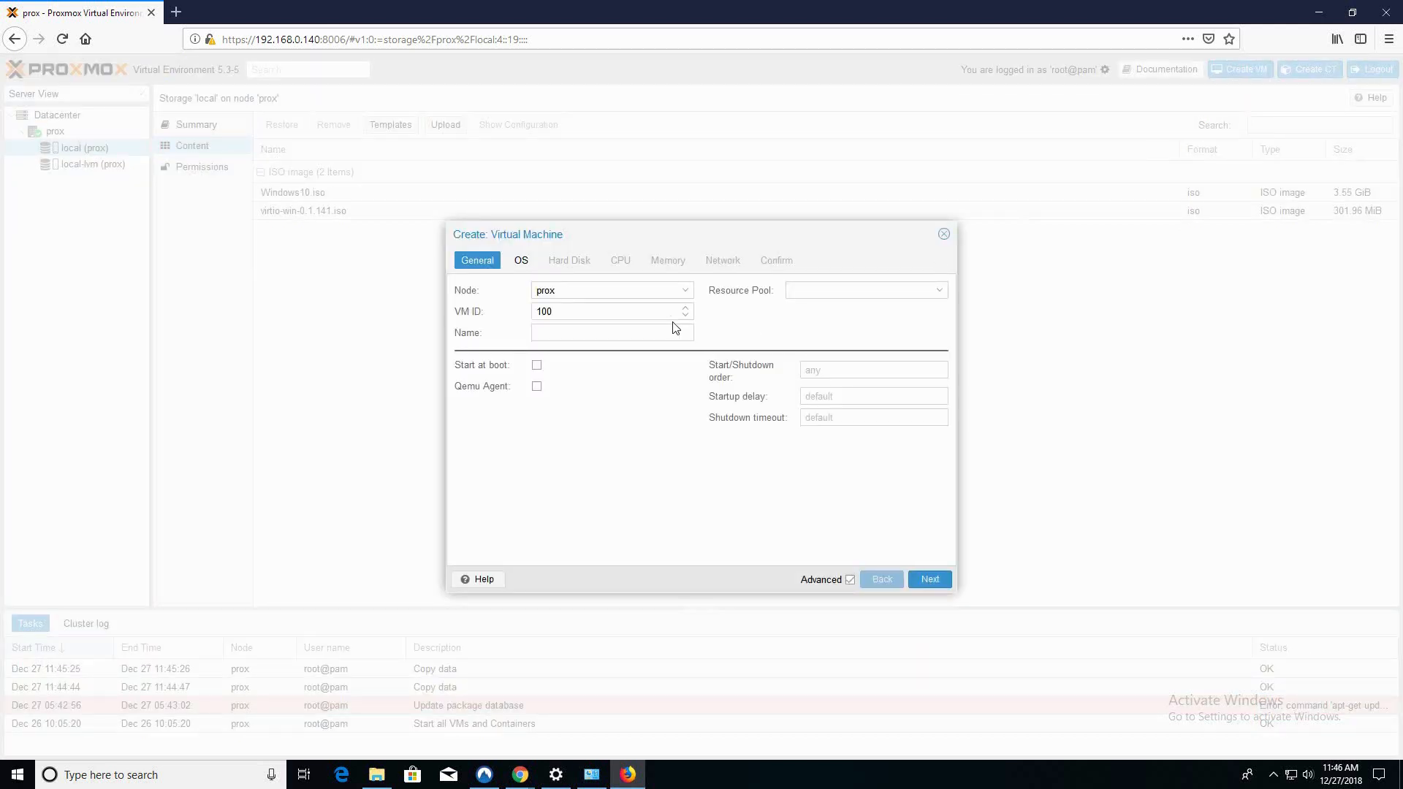
{"action": "left_click", "coordinate": [576, 334]}
{"action": "type", "text": "Windows10"}
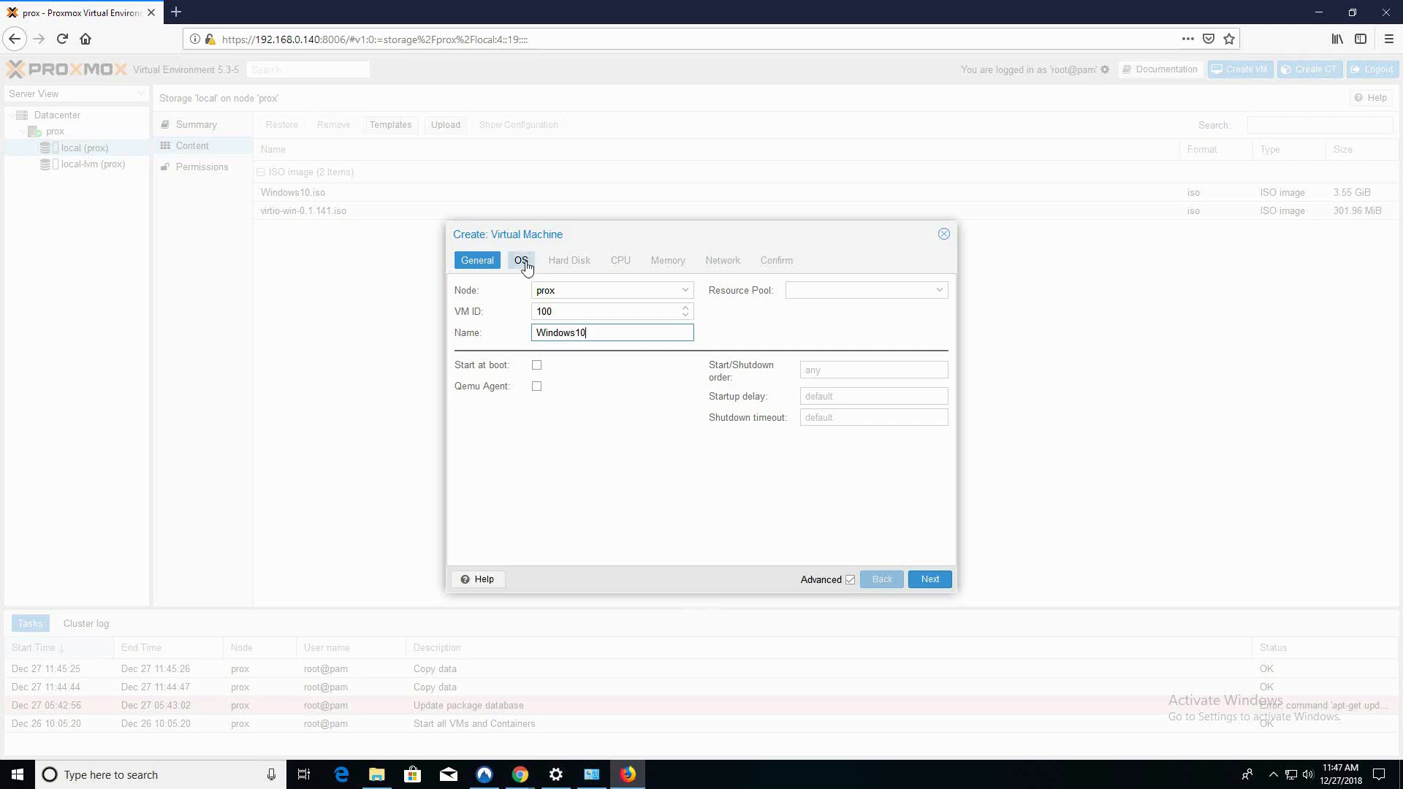
Boot from Windows10.iso with guest OS Microsoft Windows, version 10/2016
{"action": "left_click", "coordinate": [928, 579]}
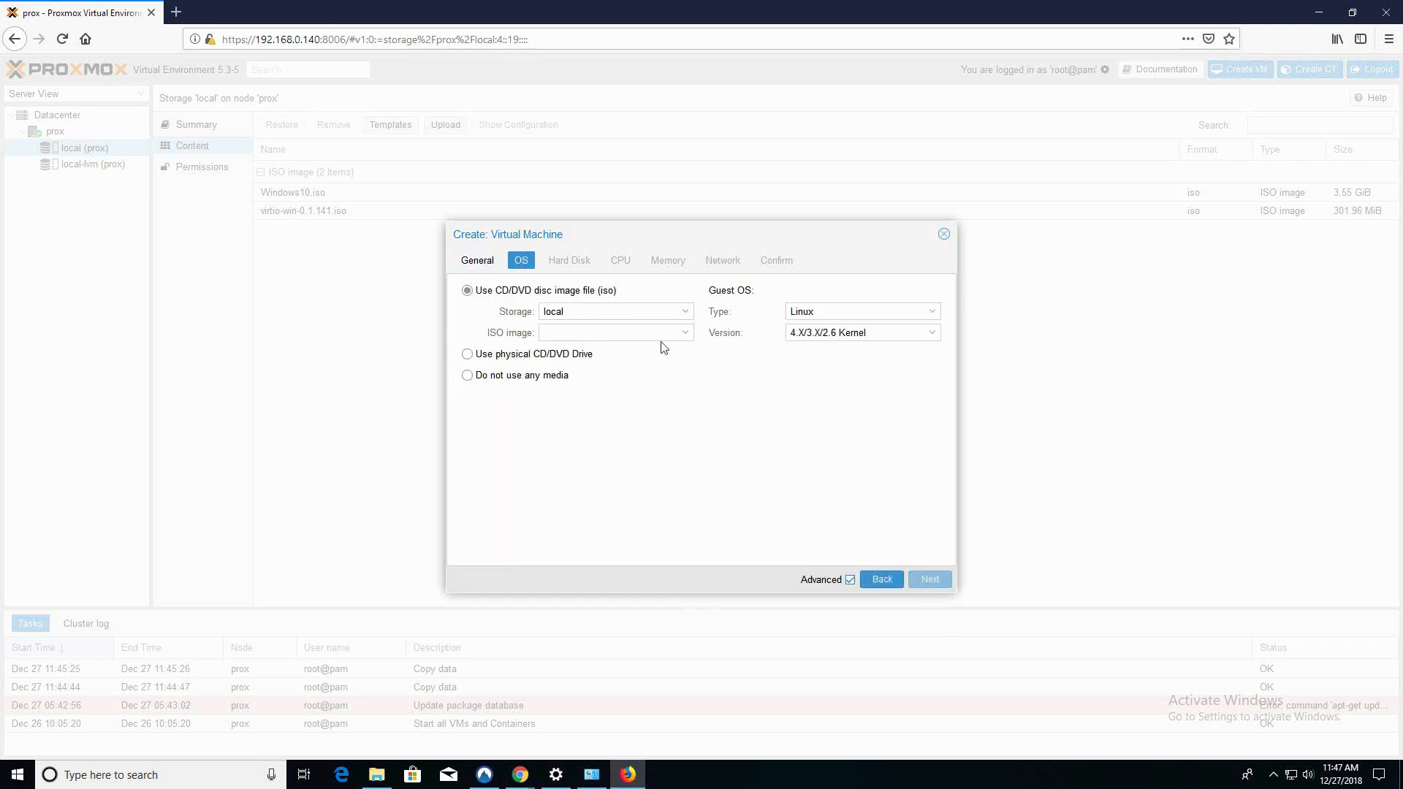
{"action": "left_click", "coordinate": [684, 339]}
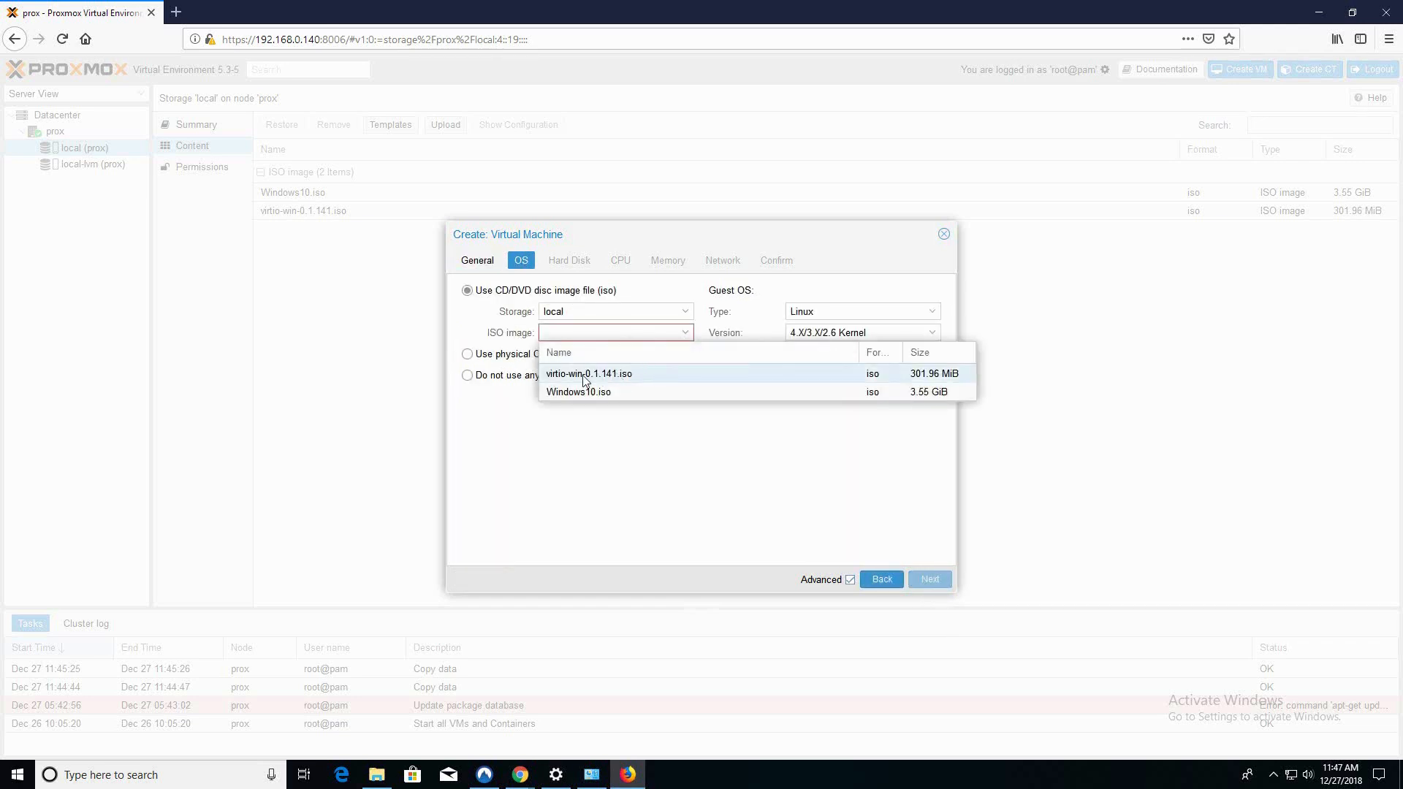
{"action": "left_click", "coordinate": [582, 392]}
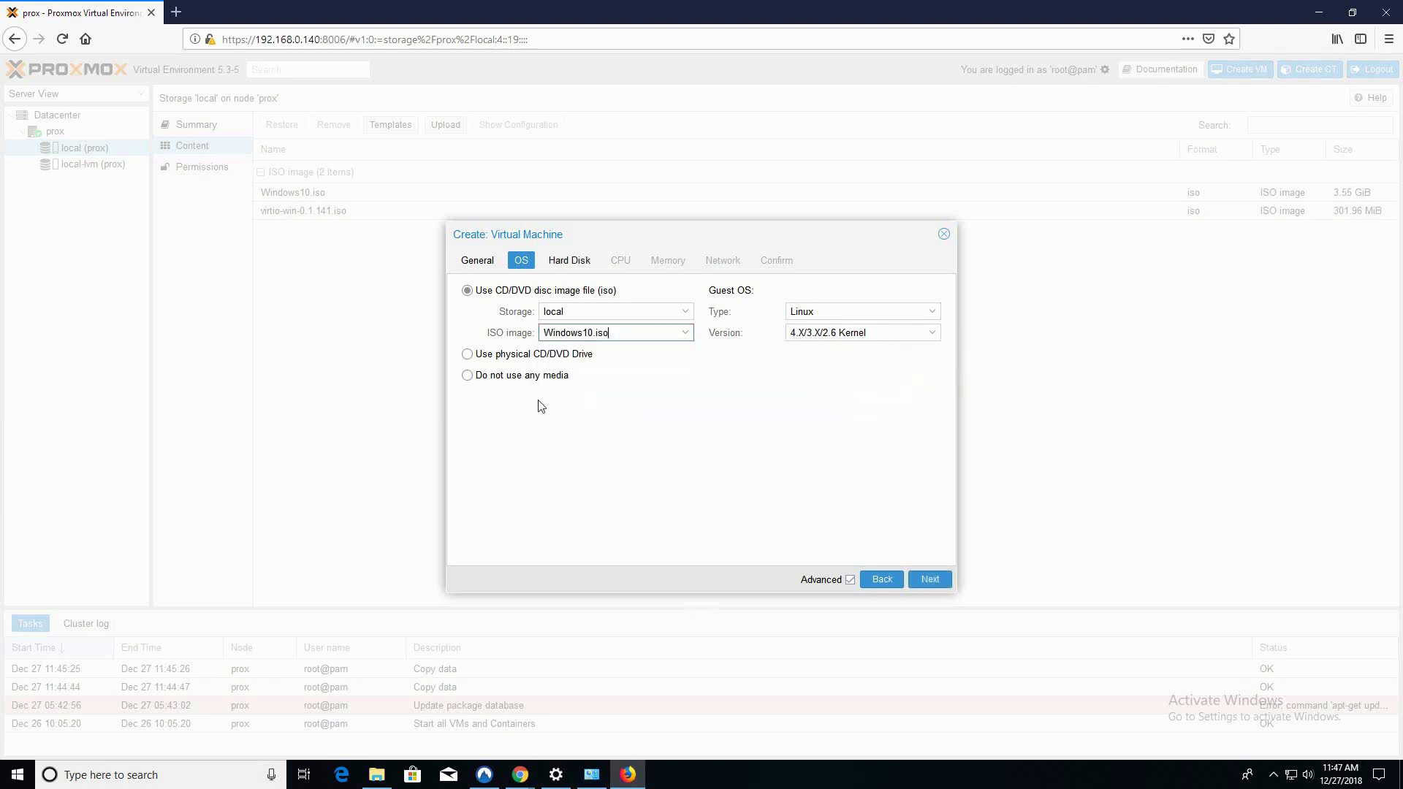
{"action": "left_click", "coordinate": [934, 313]}
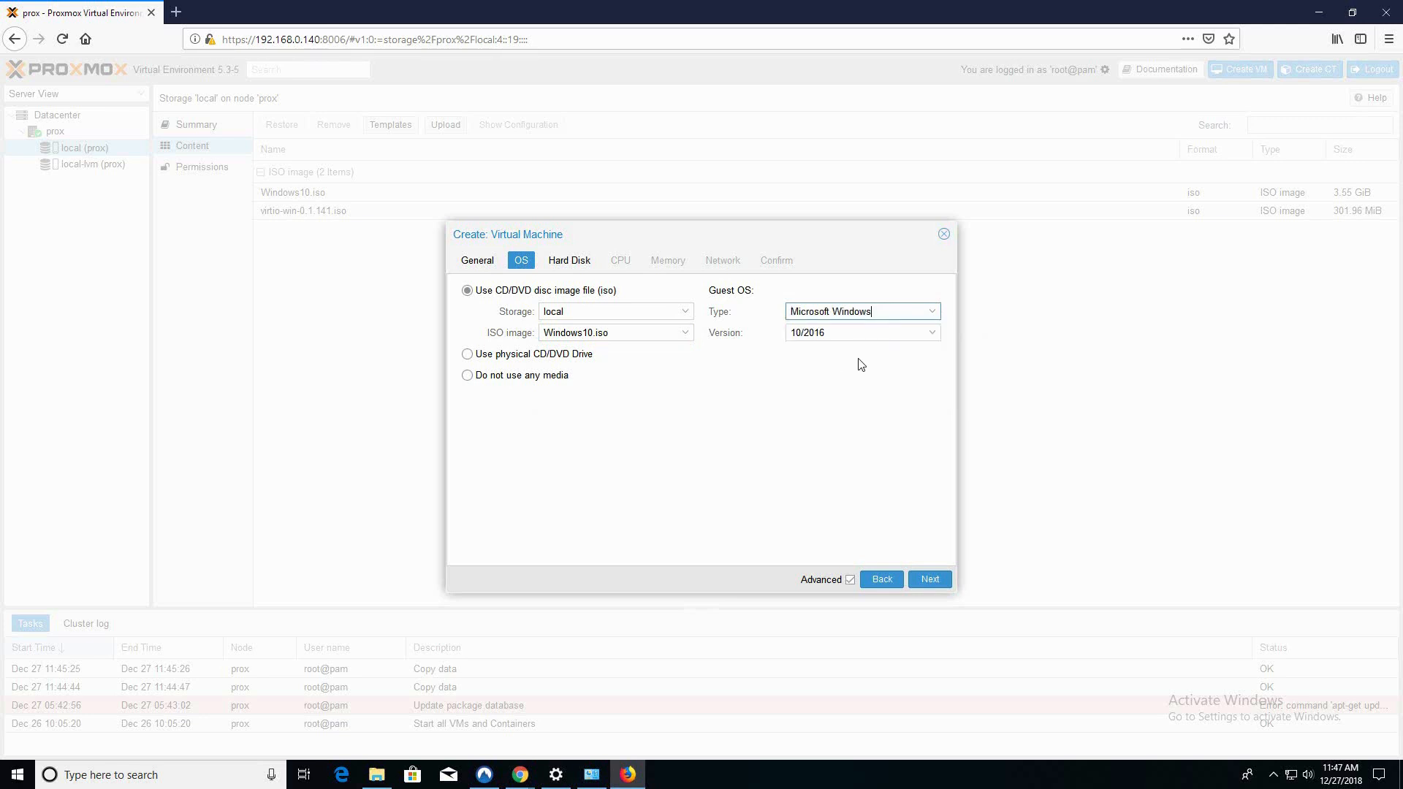
{"action": "left_click", "coordinate": [927, 336]}
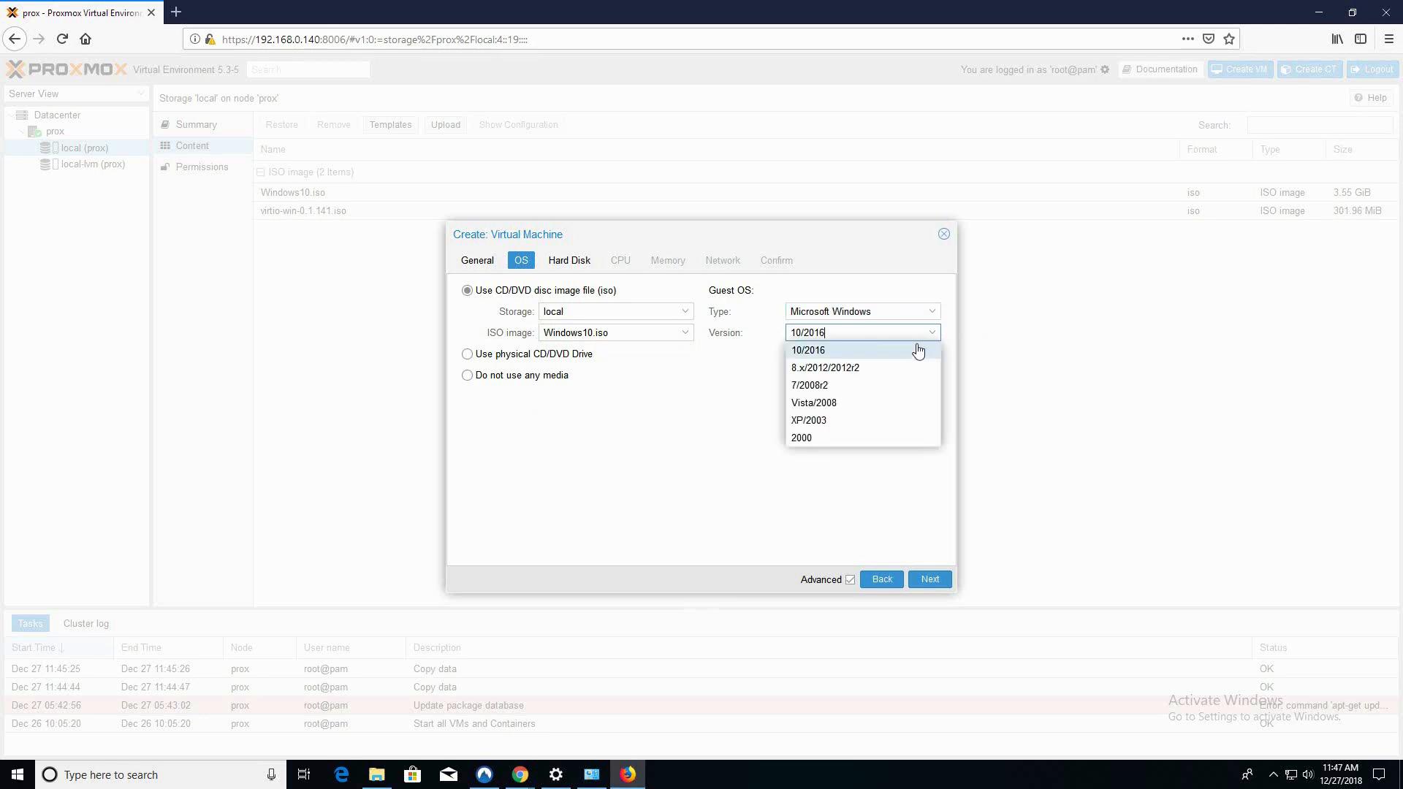
{"action": "left_click", "coordinate": [812, 353]}
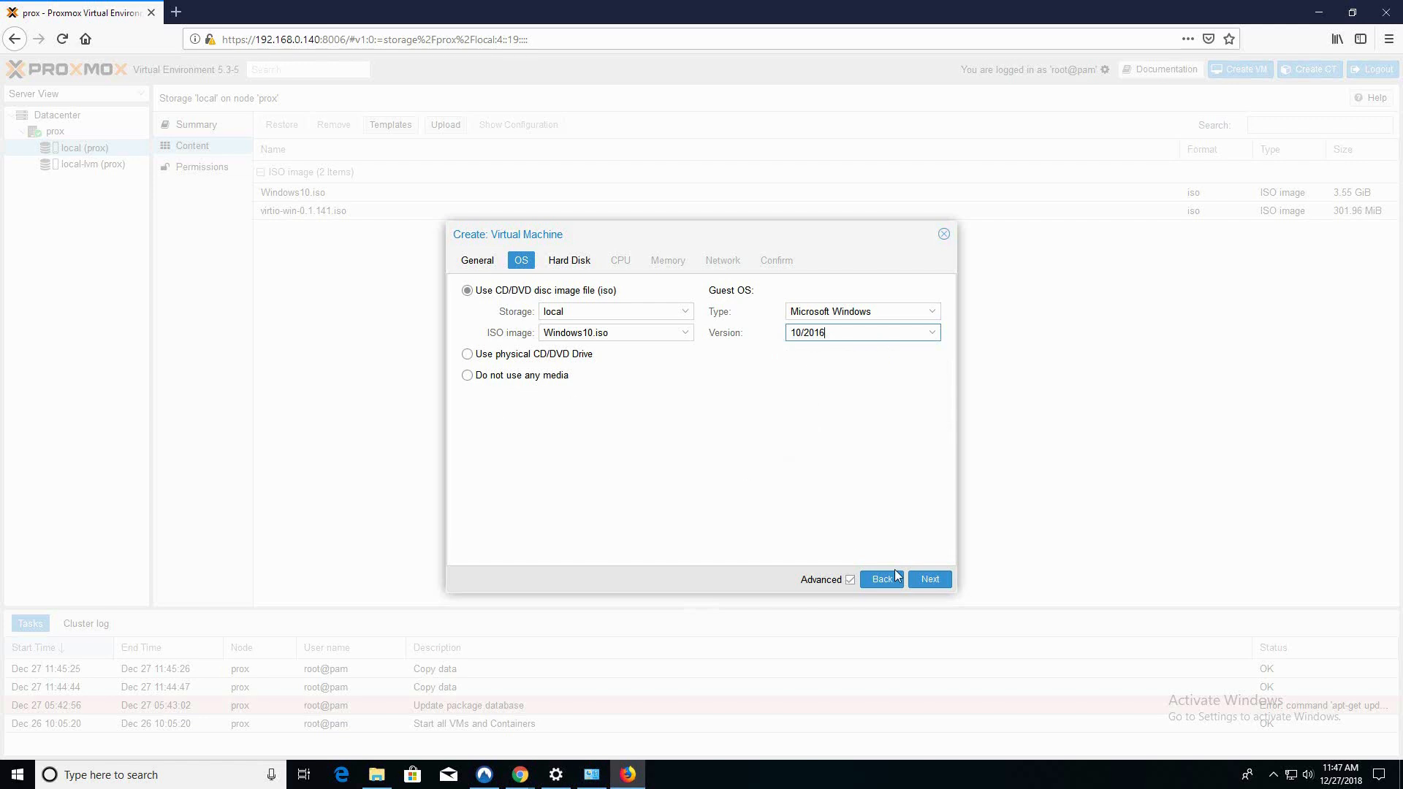
{"action": "left_click", "coordinate": [927, 587]}
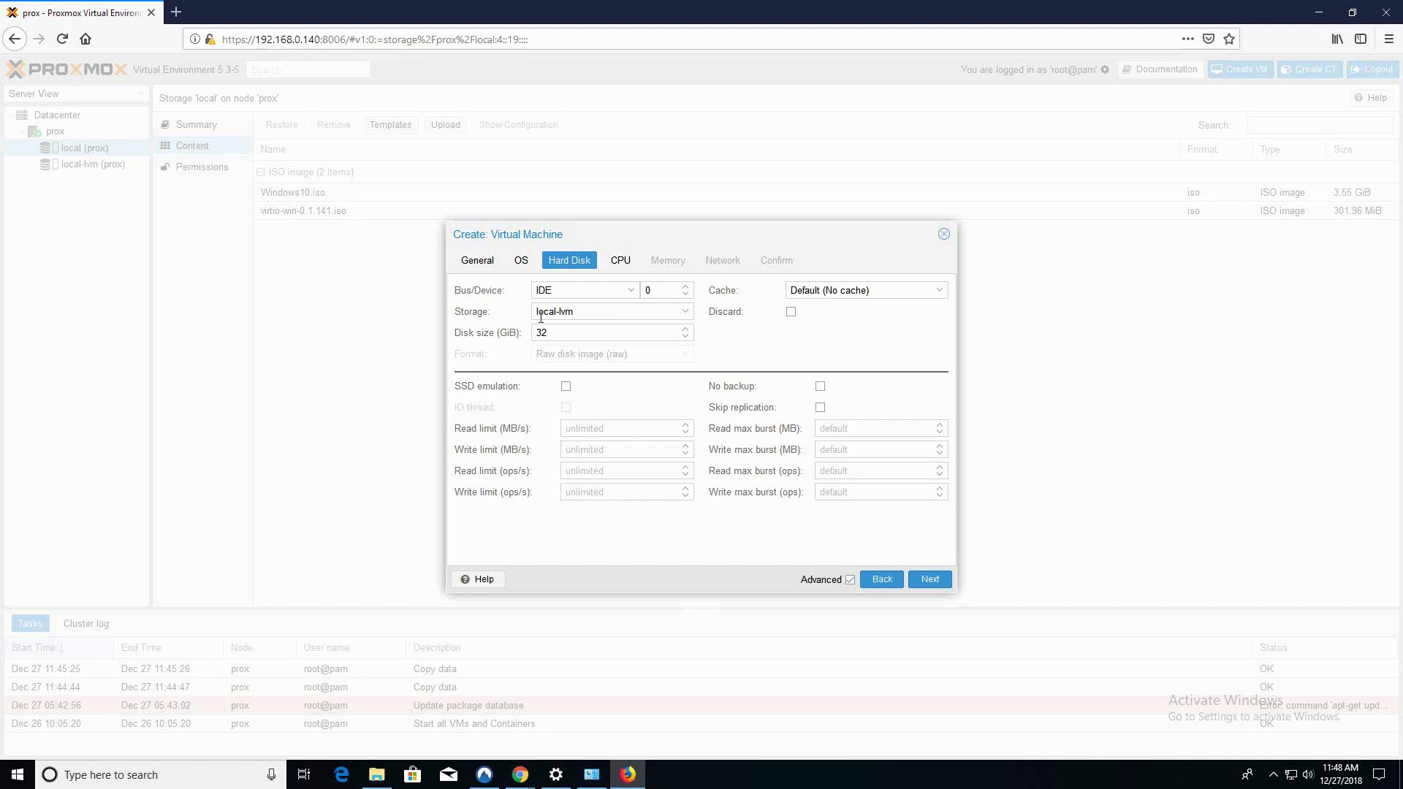
Give the VM a 35 GiB disk on the VirtIO Block bus
{"action": "left_click", "coordinate": [630, 291]}
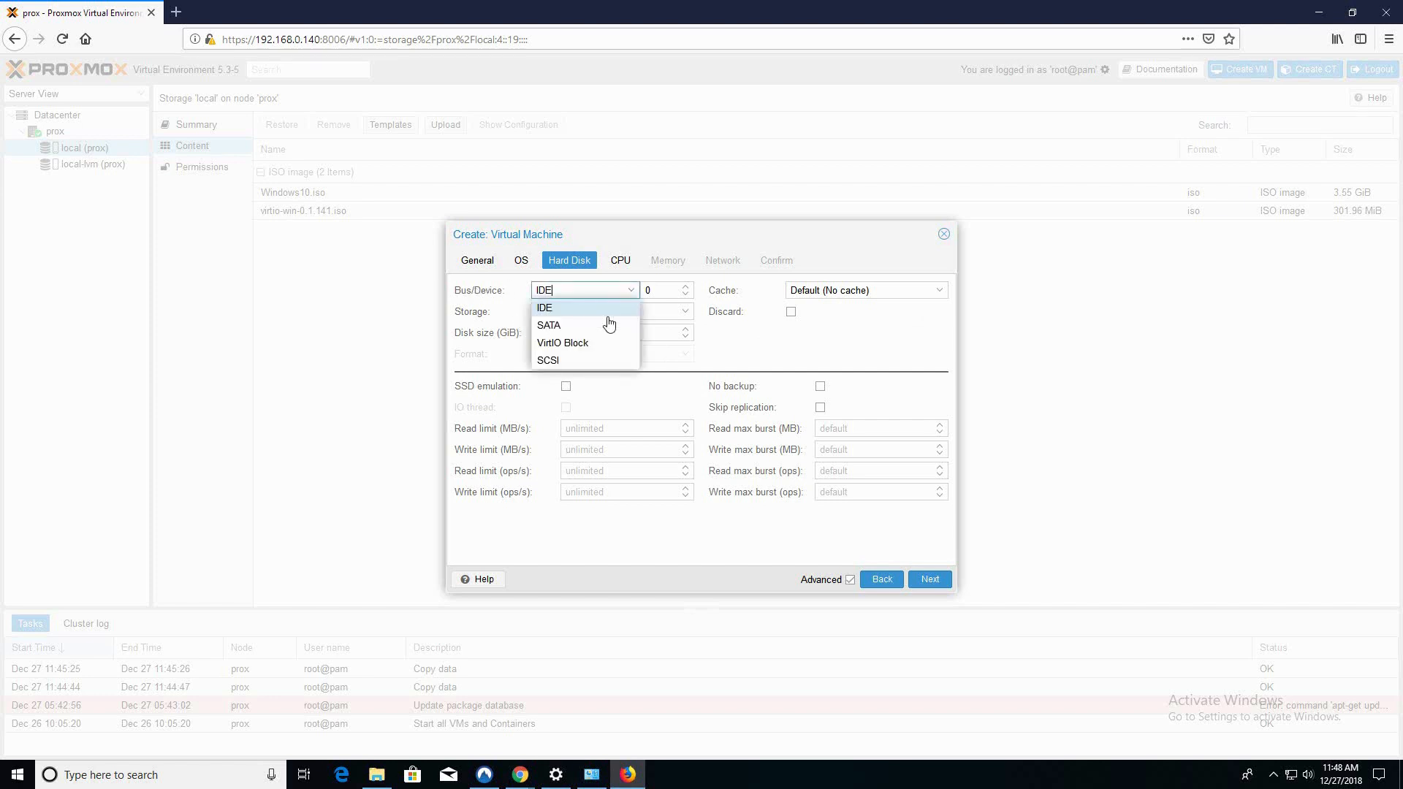
{"action": "left_click", "coordinate": [572, 348]}
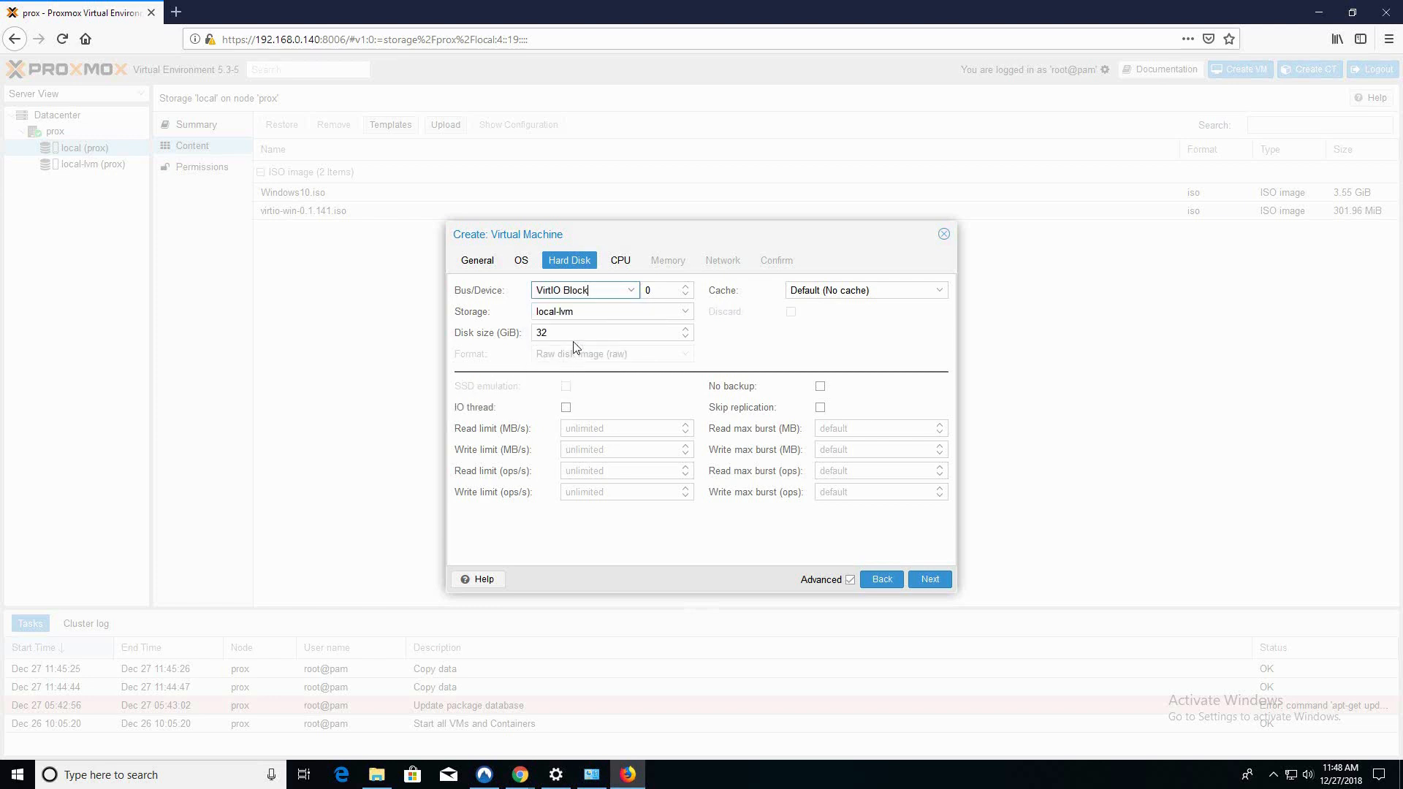
{"action": "left_click_drag", "start_coordinate": [567, 334], "coordinate": [496, 334]}
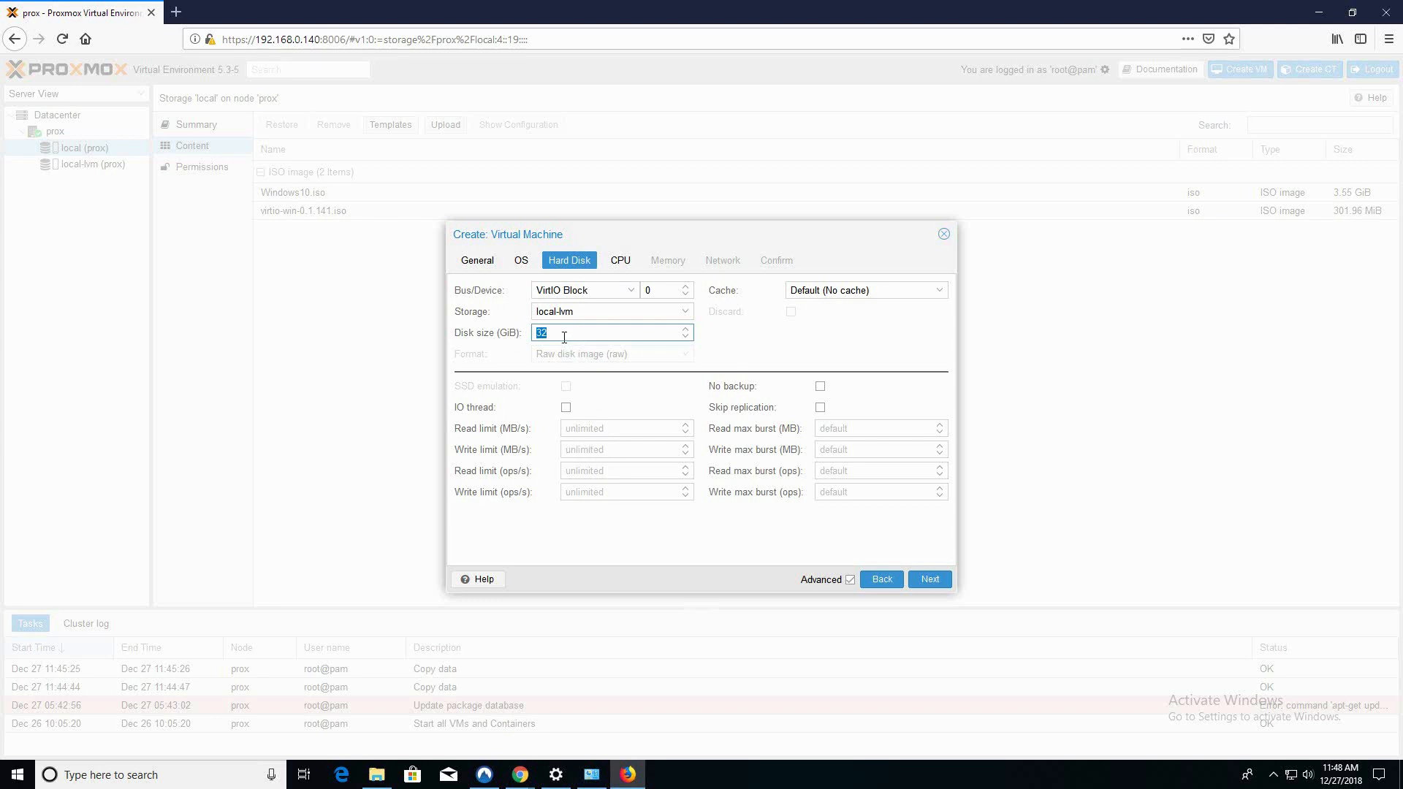
{"action": "type", "text": "35"}
{"action": "key", "text": "Tab"}
Set the CPU to 2 sockets with 2 cores each
{"action": "left_click", "coordinate": [930, 579]}
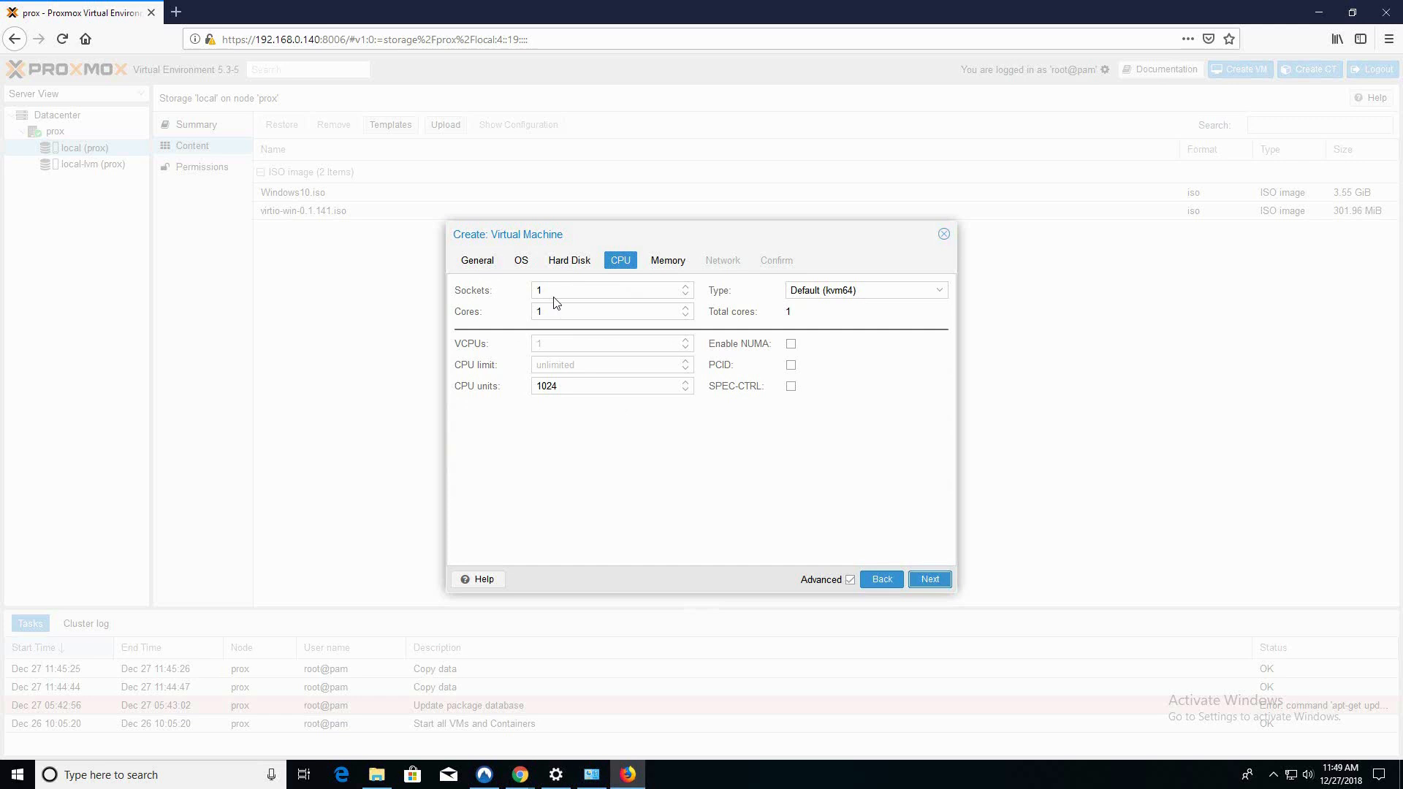
{"action": "left_click", "coordinate": [685, 288]}
{"action": "left_click", "coordinate": [686, 307]}
Set the VM memory to 2048 MiB
{"action": "left_click", "coordinate": [928, 581]}
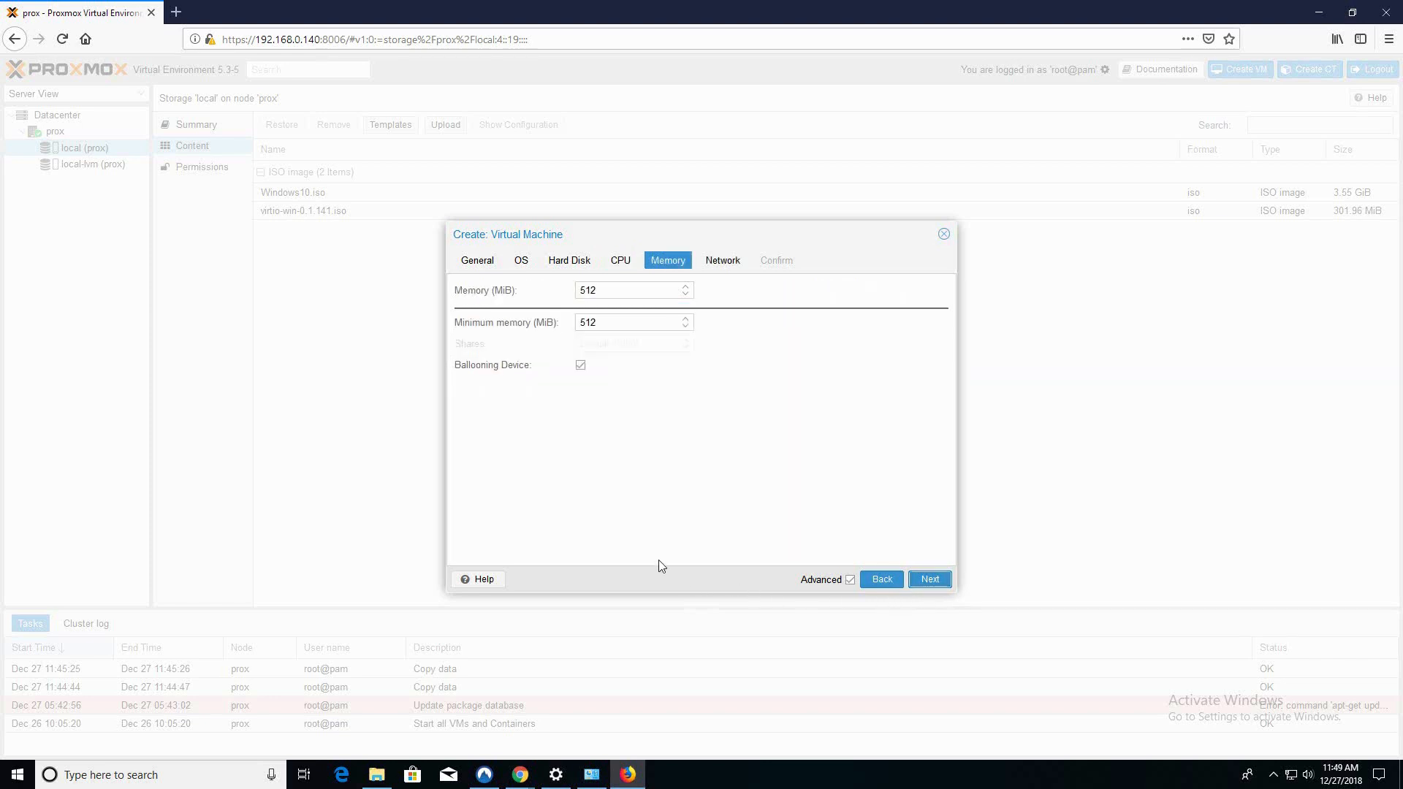
{"action": "double_click", "coordinate": [656, 290]}
{"action": "type", "text": "2048"}
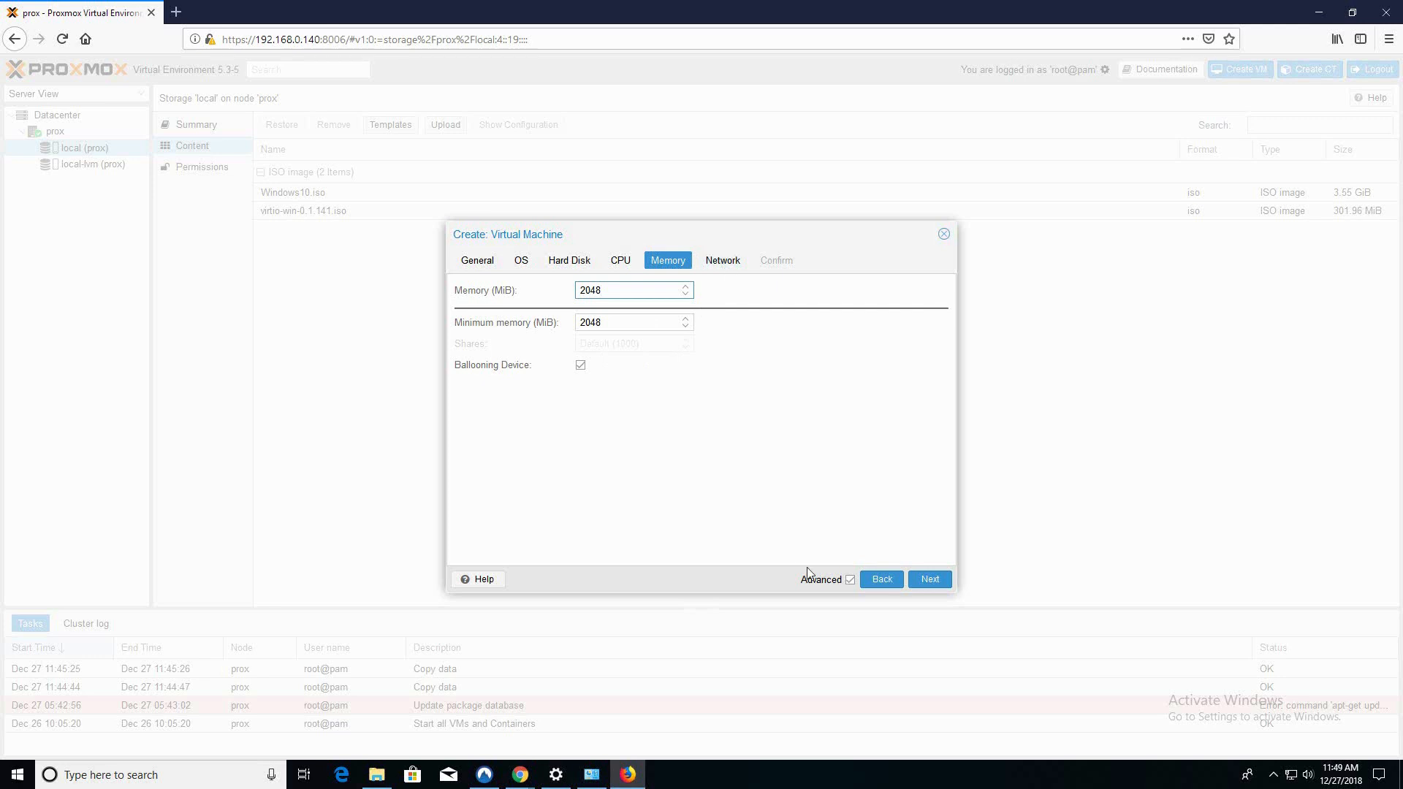
{"action": "left_click", "coordinate": [929, 581]}
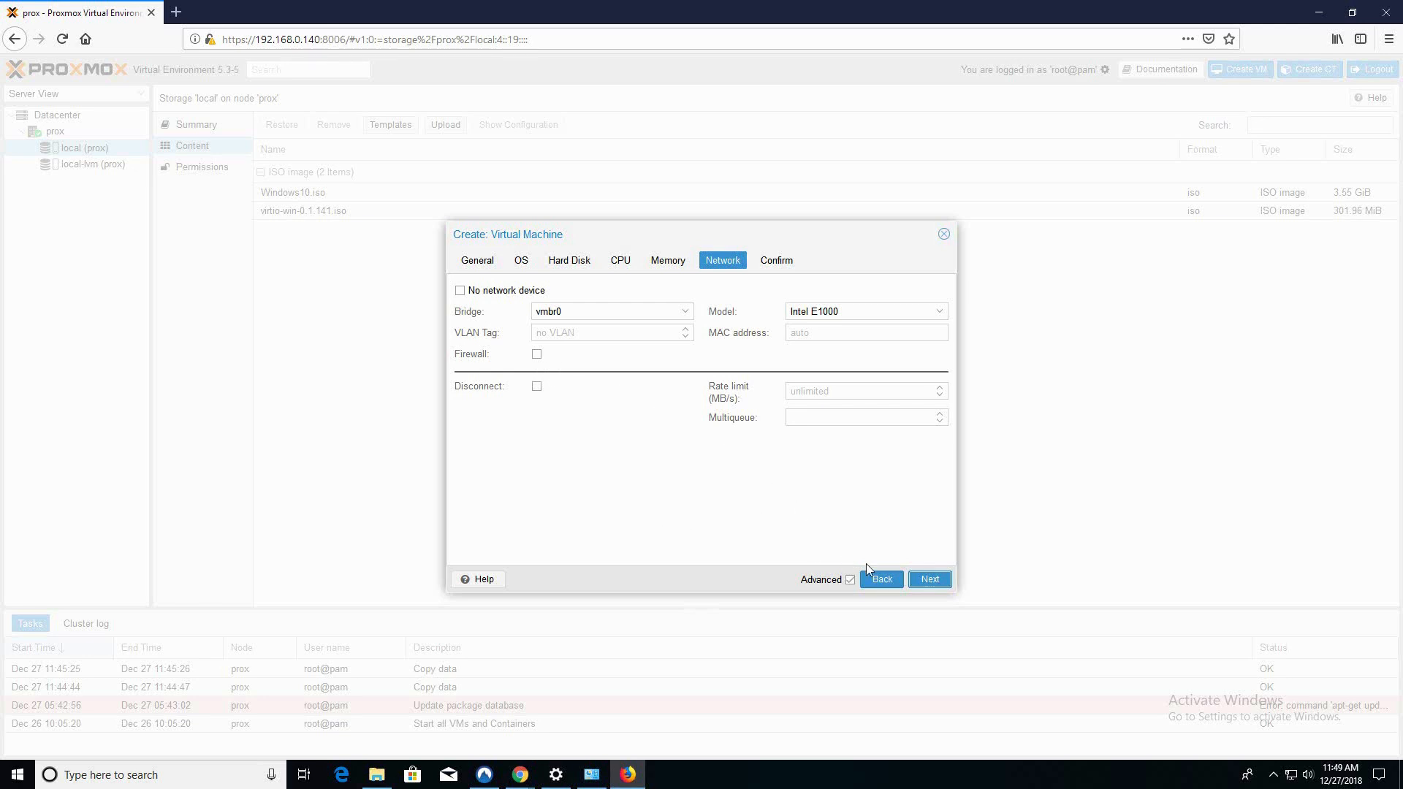
Keep the default network settings, review the summary and finish creating VM 100
{"action": "left_click", "coordinate": [931, 580]}
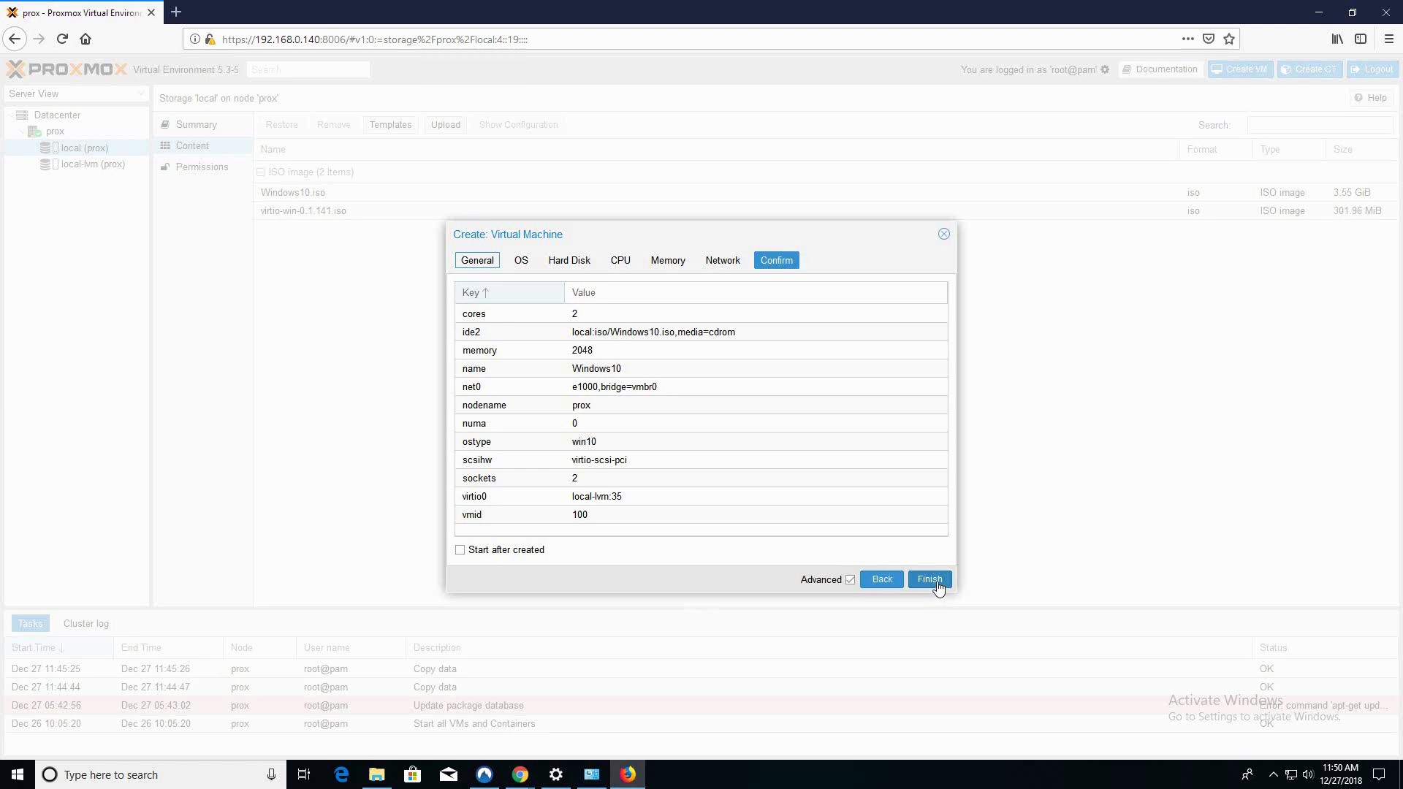
{"action": "left_click", "coordinate": [930, 580]}
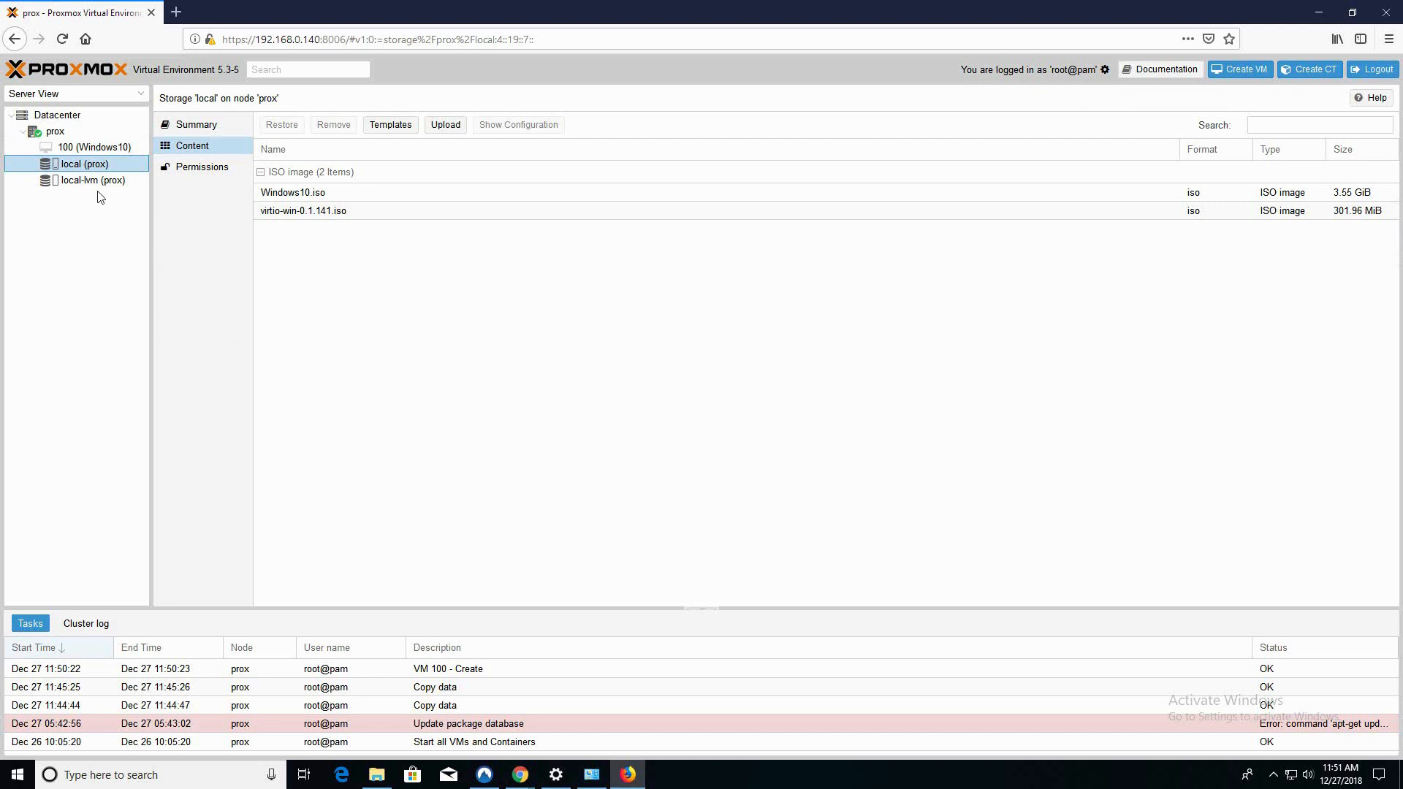
Add an IDE CD/DVD drive to VM 100 loaded with virtio-win-0.1.141.iso from local storage
{"action": "left_click", "coordinate": [81, 148]}
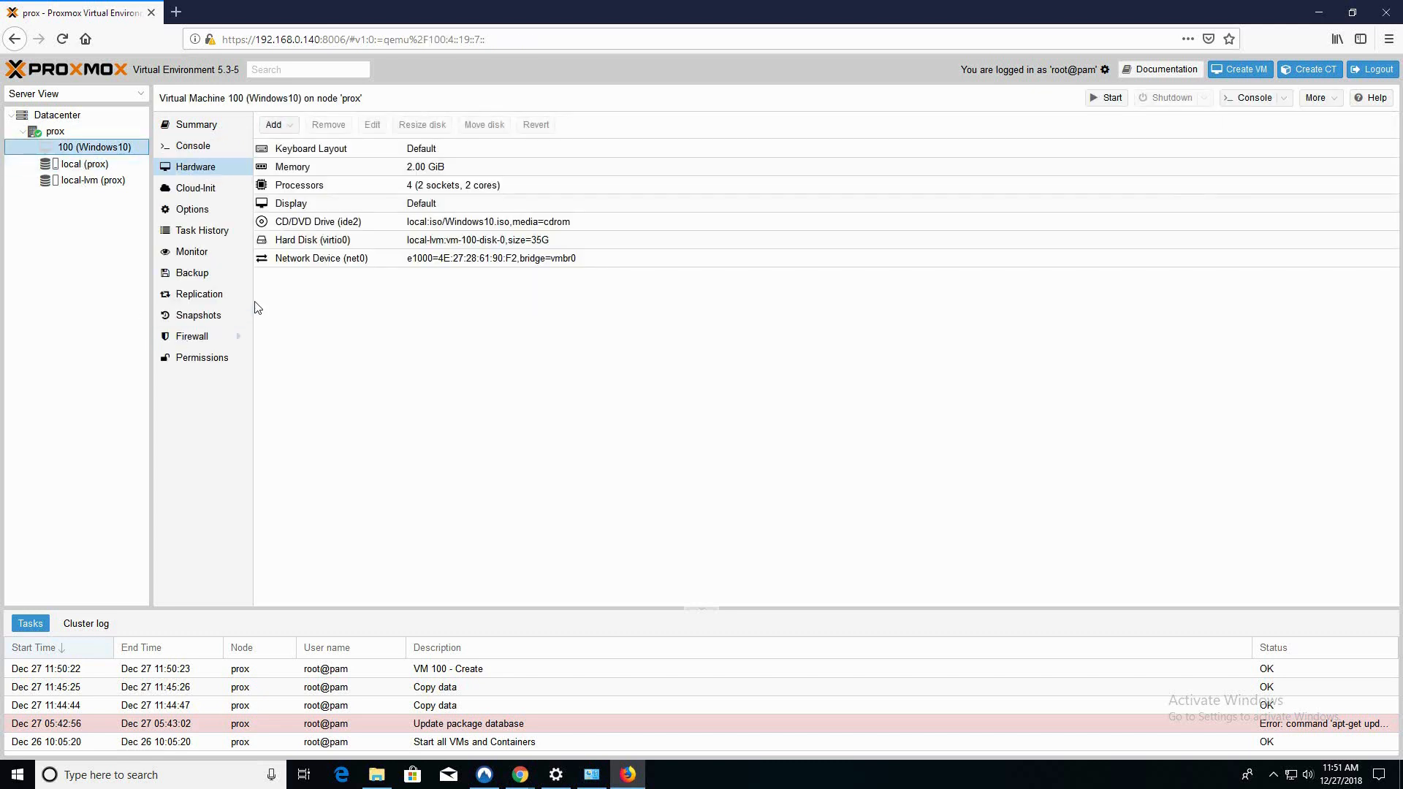
{"action": "left_click", "coordinate": [274, 124]}
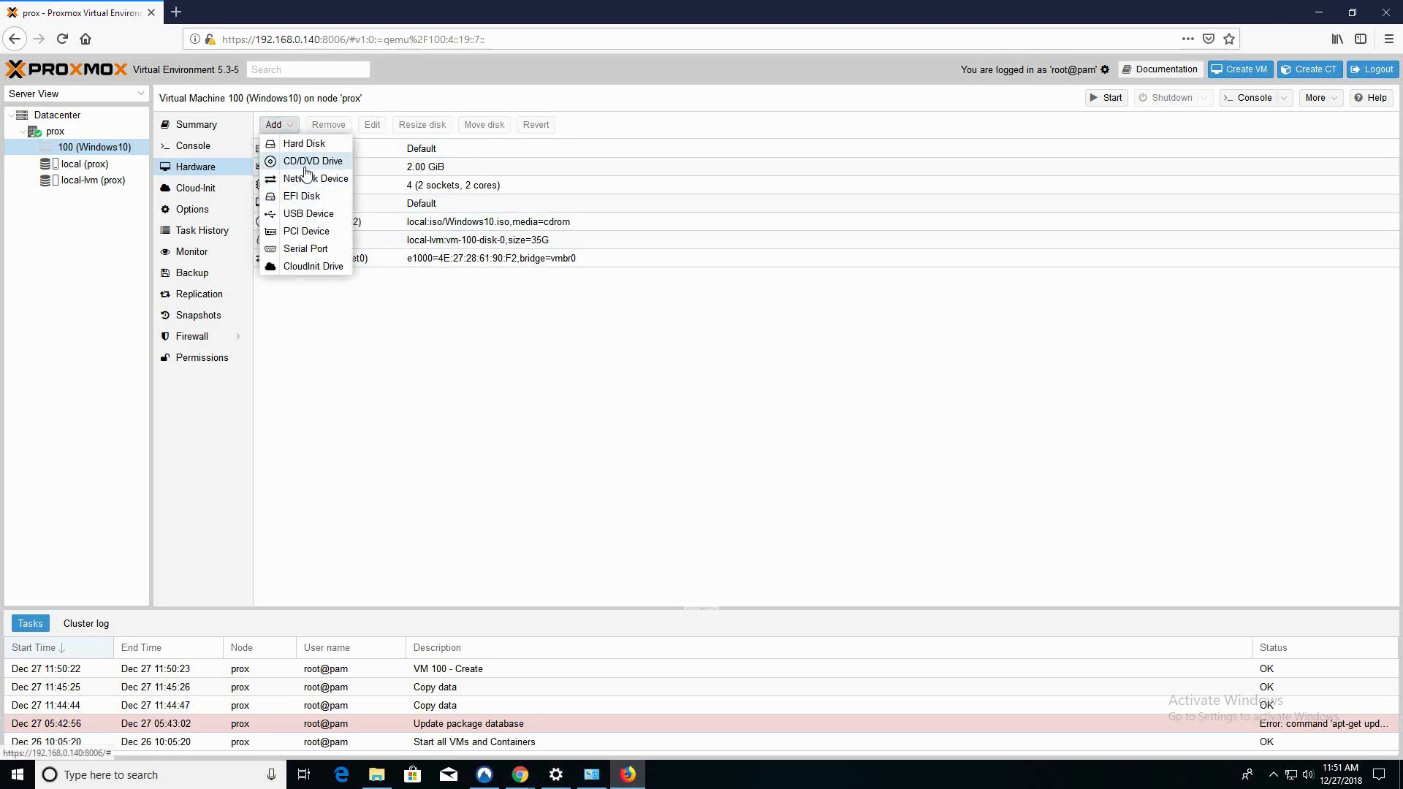
{"action": "left_click", "coordinate": [303, 160]}
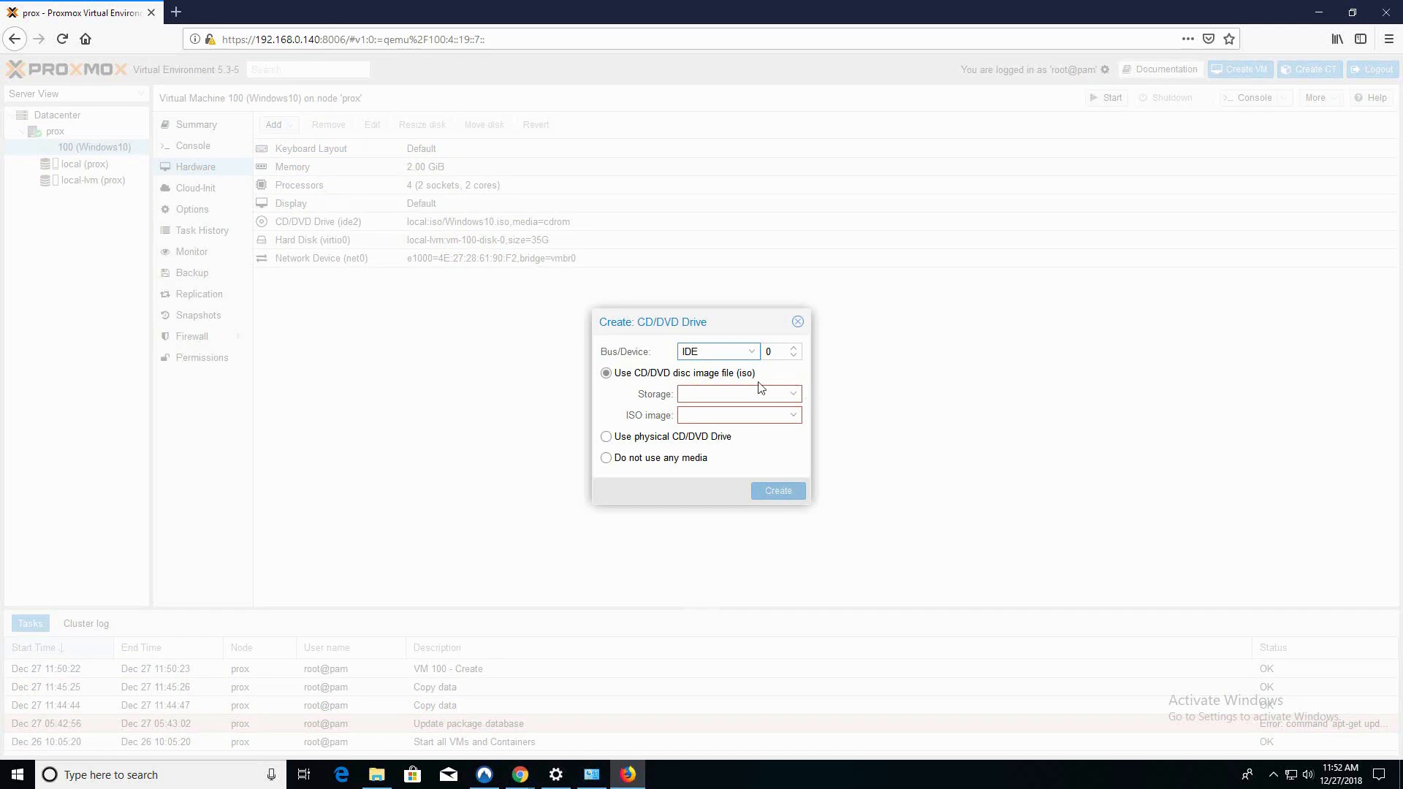
{"action": "left_click", "coordinate": [793, 394]}
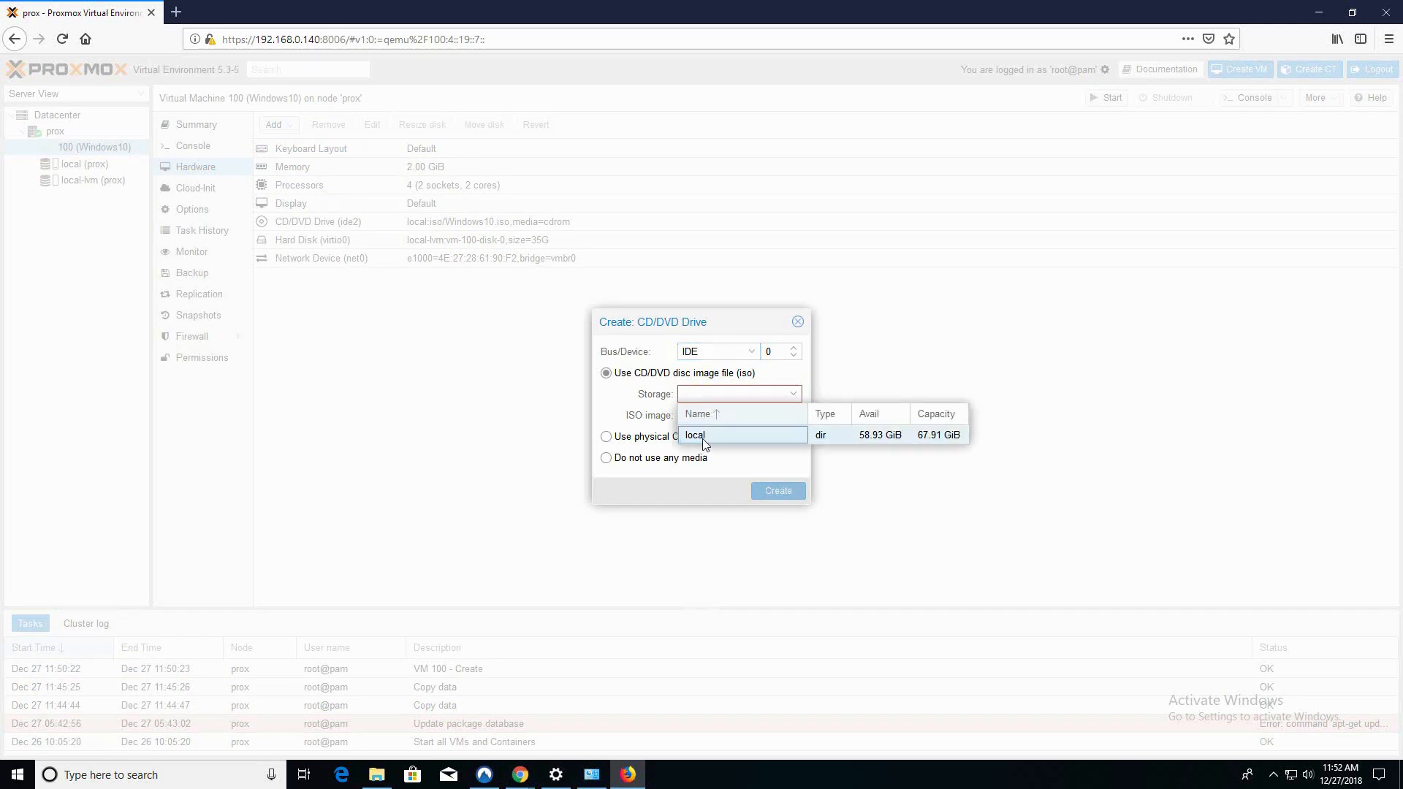
{"action": "left_click", "coordinate": [703, 438]}
{"action": "left_click", "coordinate": [793, 416]}
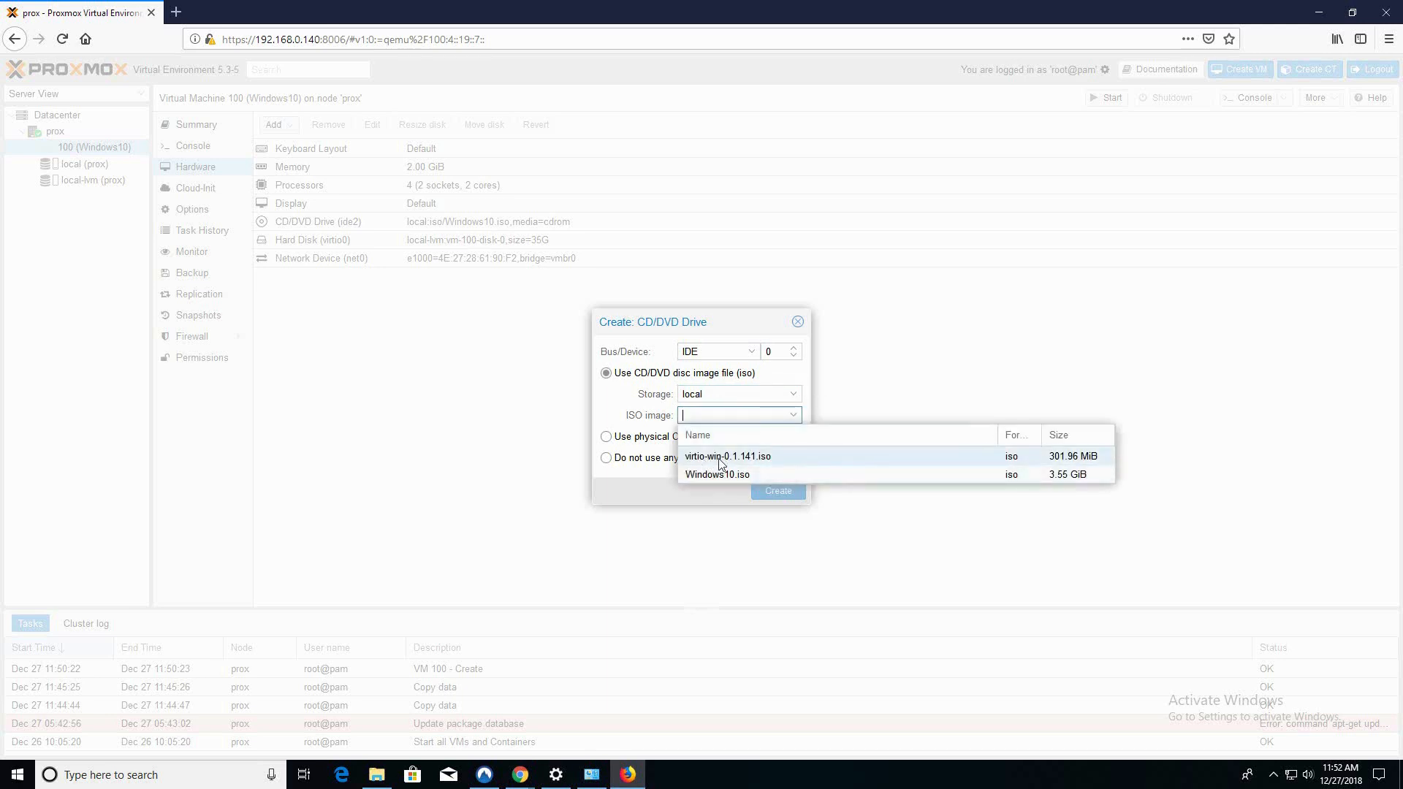
{"action": "left_click", "coordinate": [716, 461]}
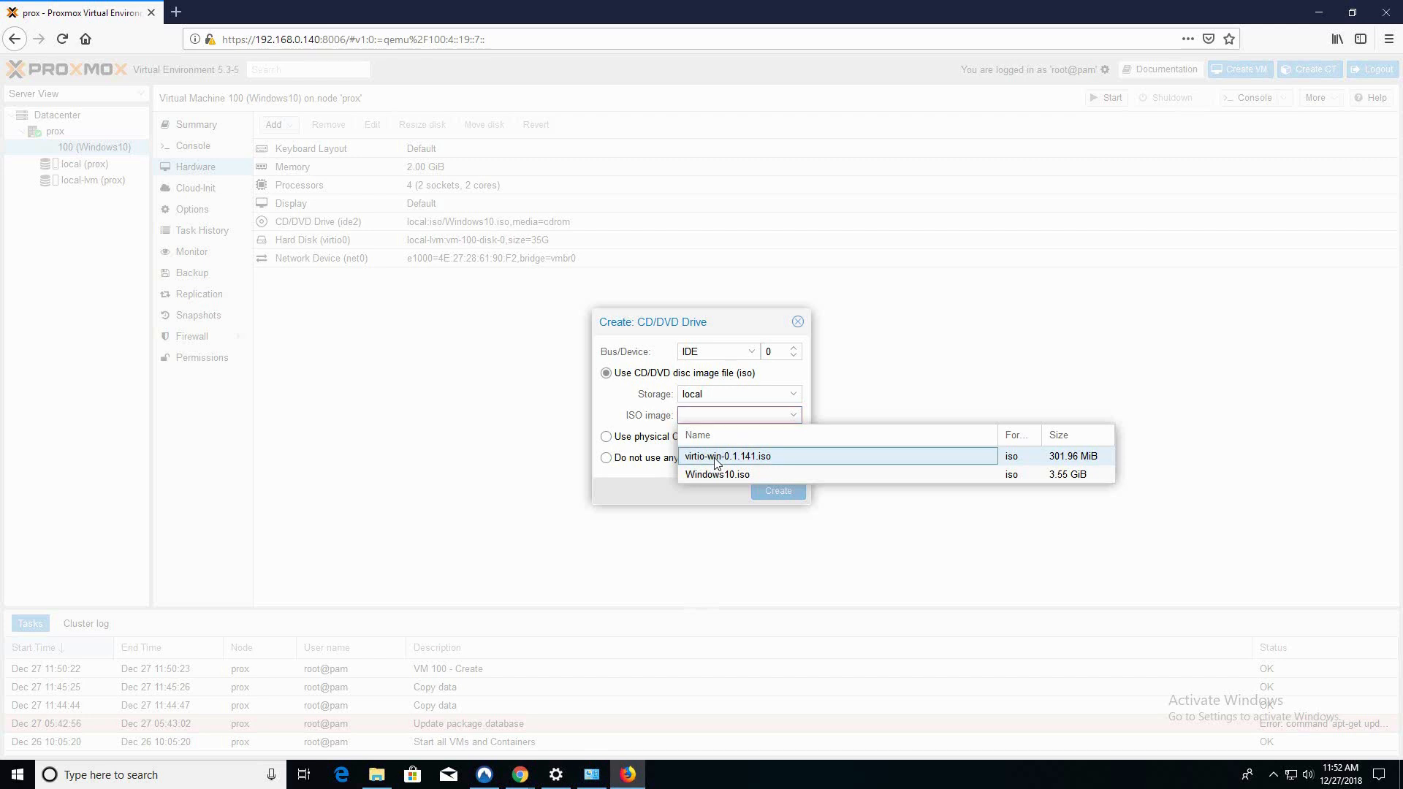
{"action": "left_click", "coordinate": [771, 502]}
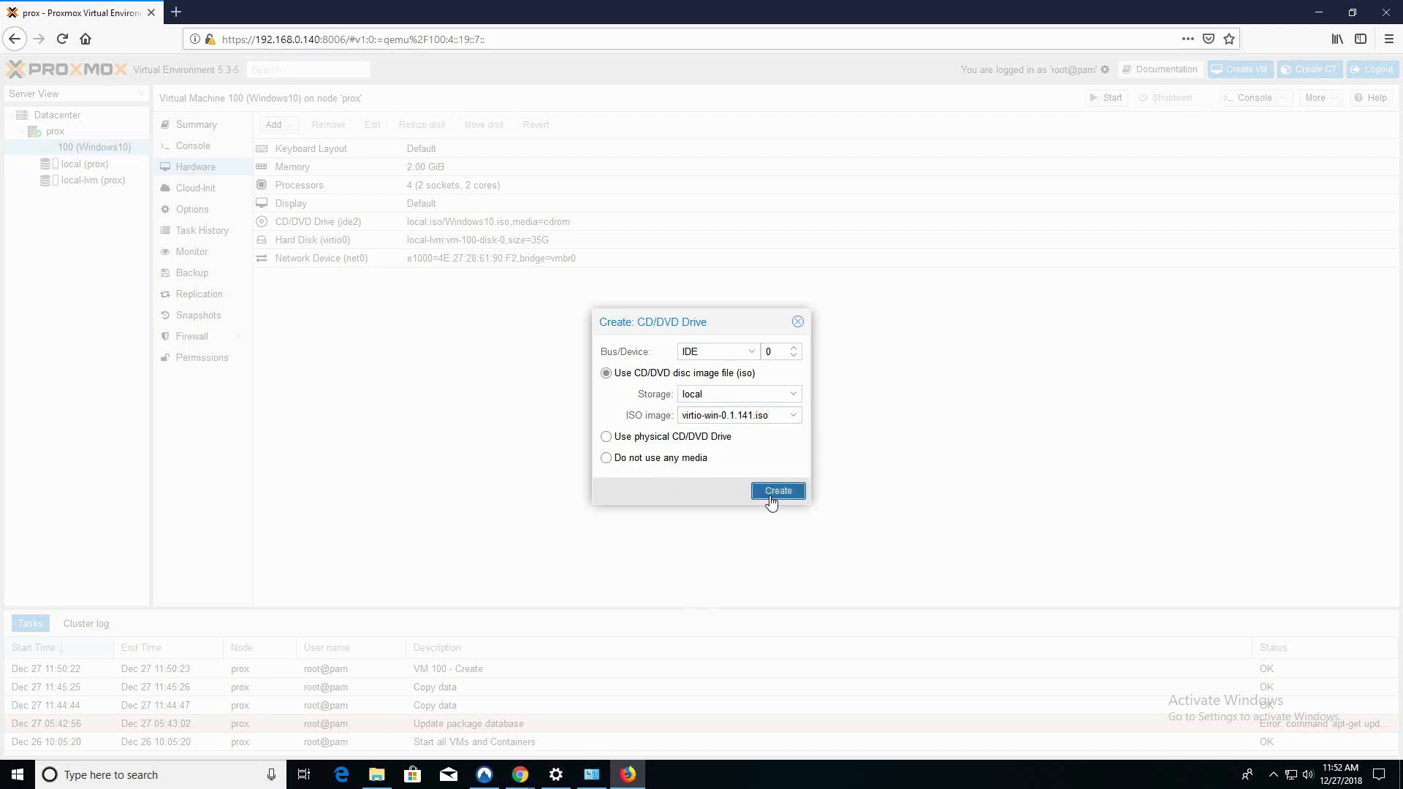
{"action": "left_click", "coordinate": [747, 353]}
{"action": "left_click", "coordinate": [750, 366]}
Create the virtio-win drive, start VM 100 and open its noVNC console
{"action": "left_click", "coordinate": [771, 491]}
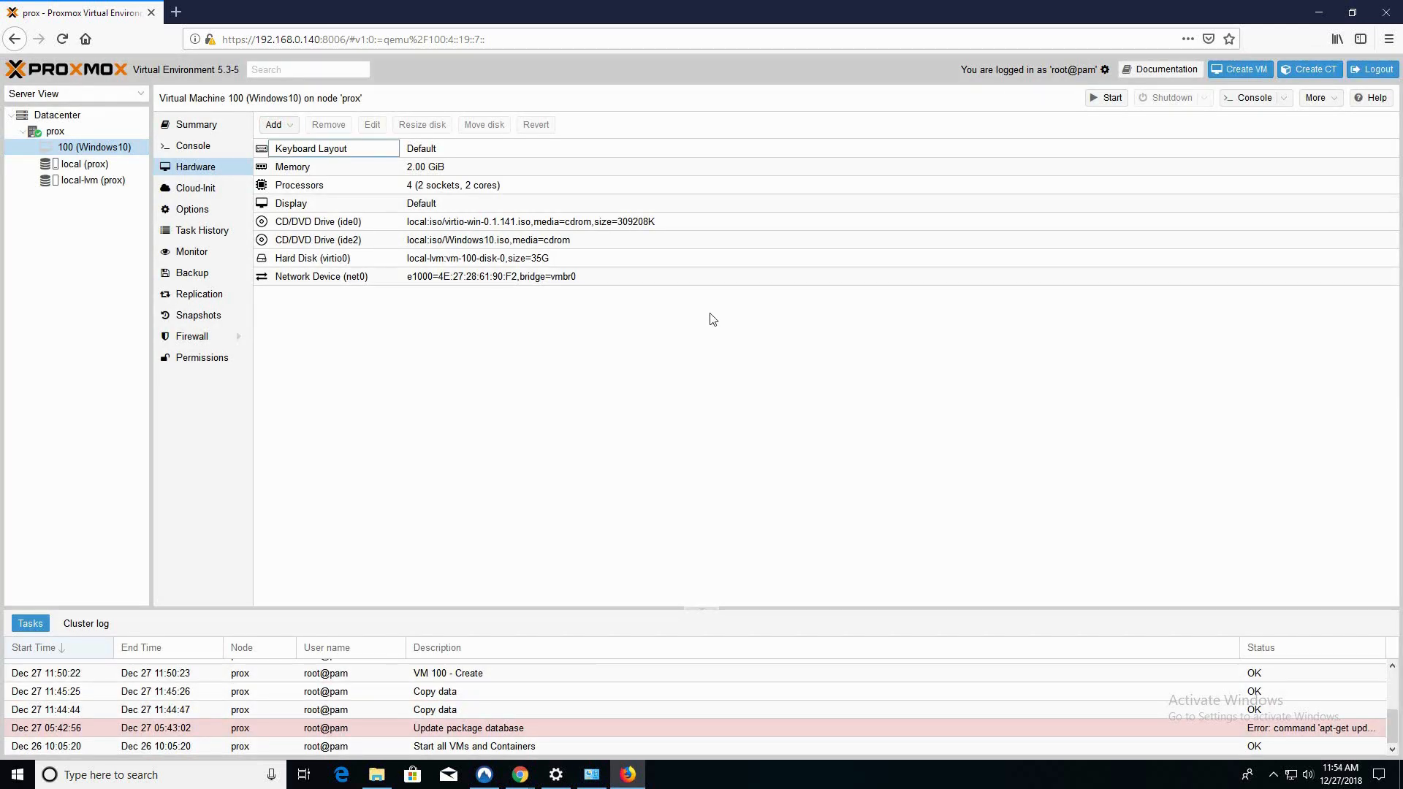
{"action": "left_click", "coordinate": [1103, 102]}
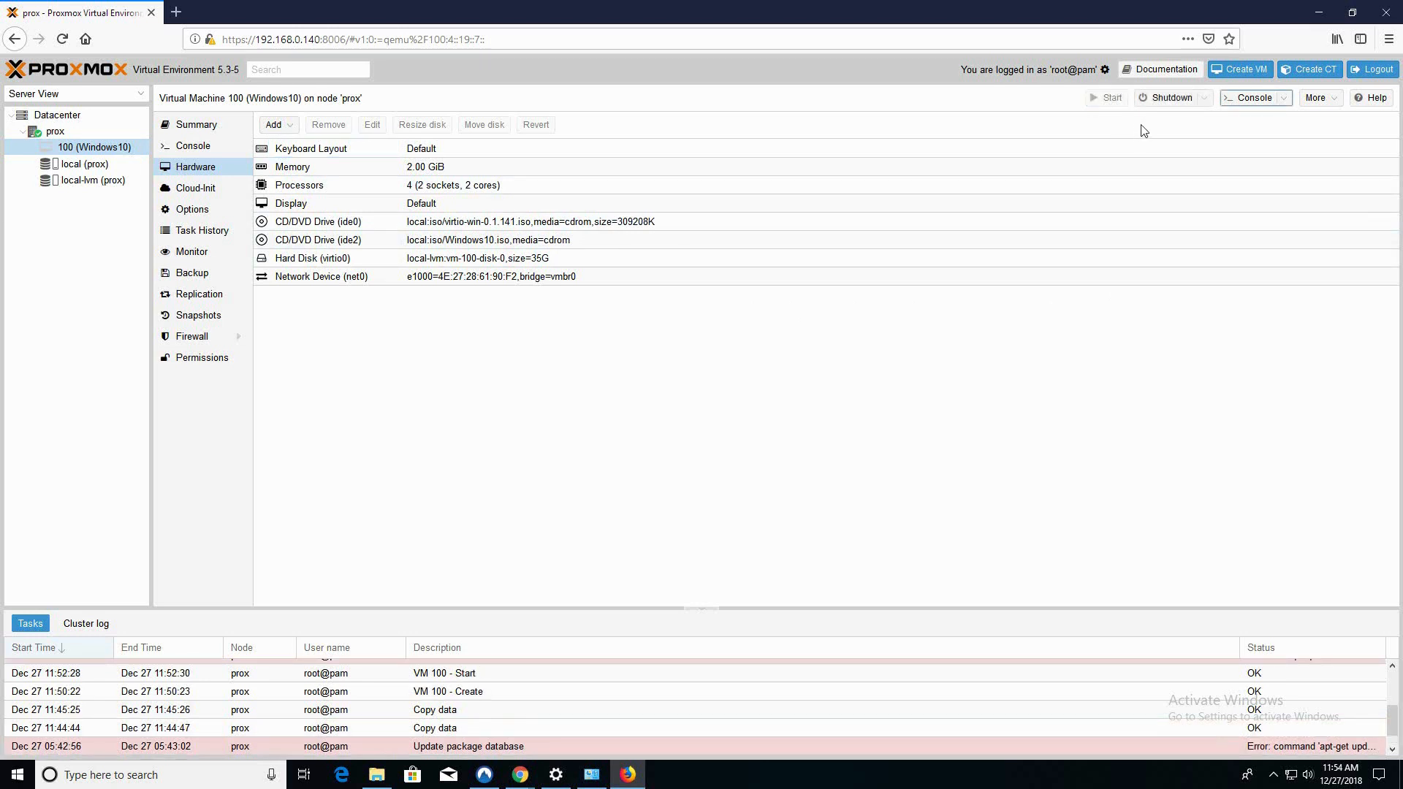
{"action": "left_click", "coordinate": [1284, 99]}
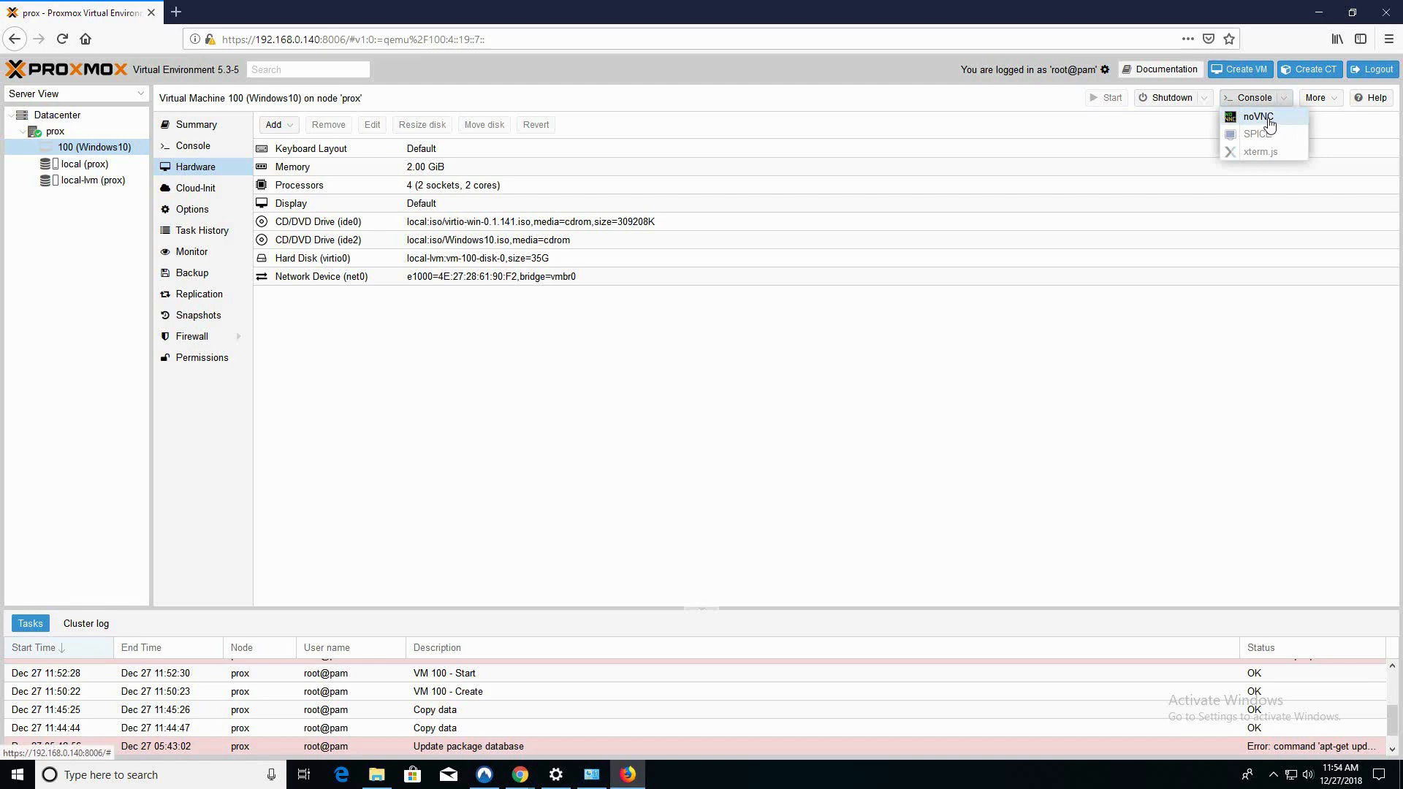
{"action": "left_click", "coordinate": [1269, 123]}
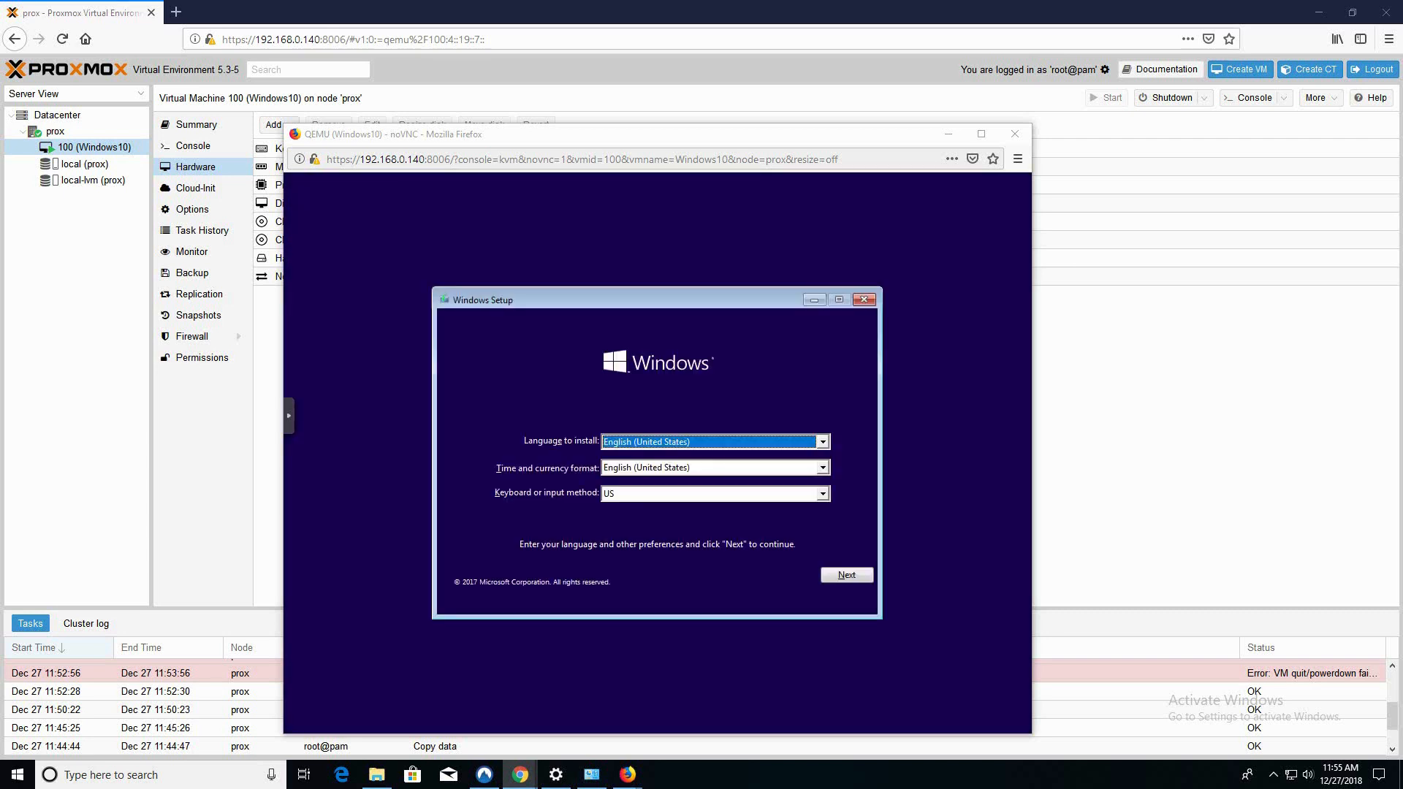
Keep the default language and keyboard, begin installing and skip the product key
{"action": "left_click", "coordinate": [598, 293]}
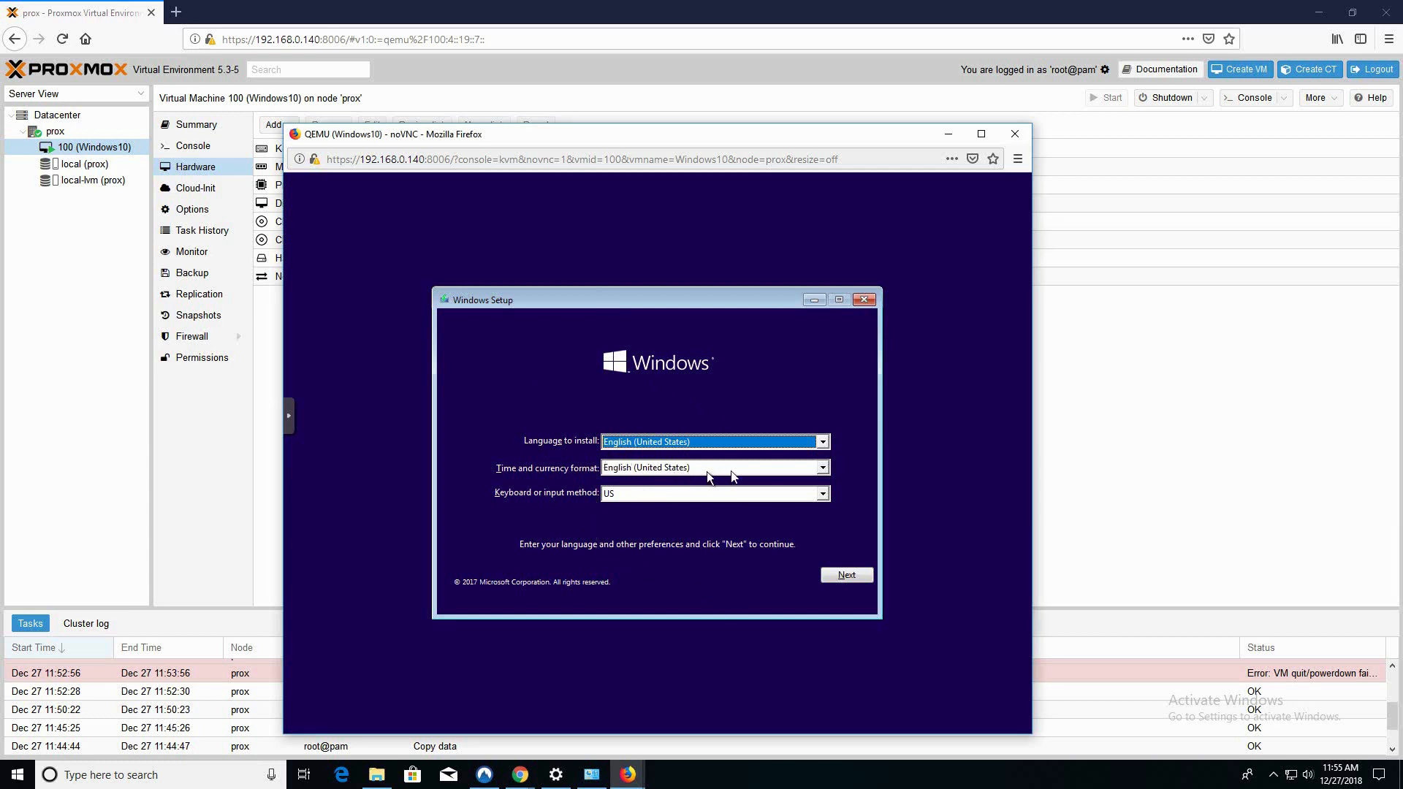
{"action": "left_click", "coordinate": [844, 576]}
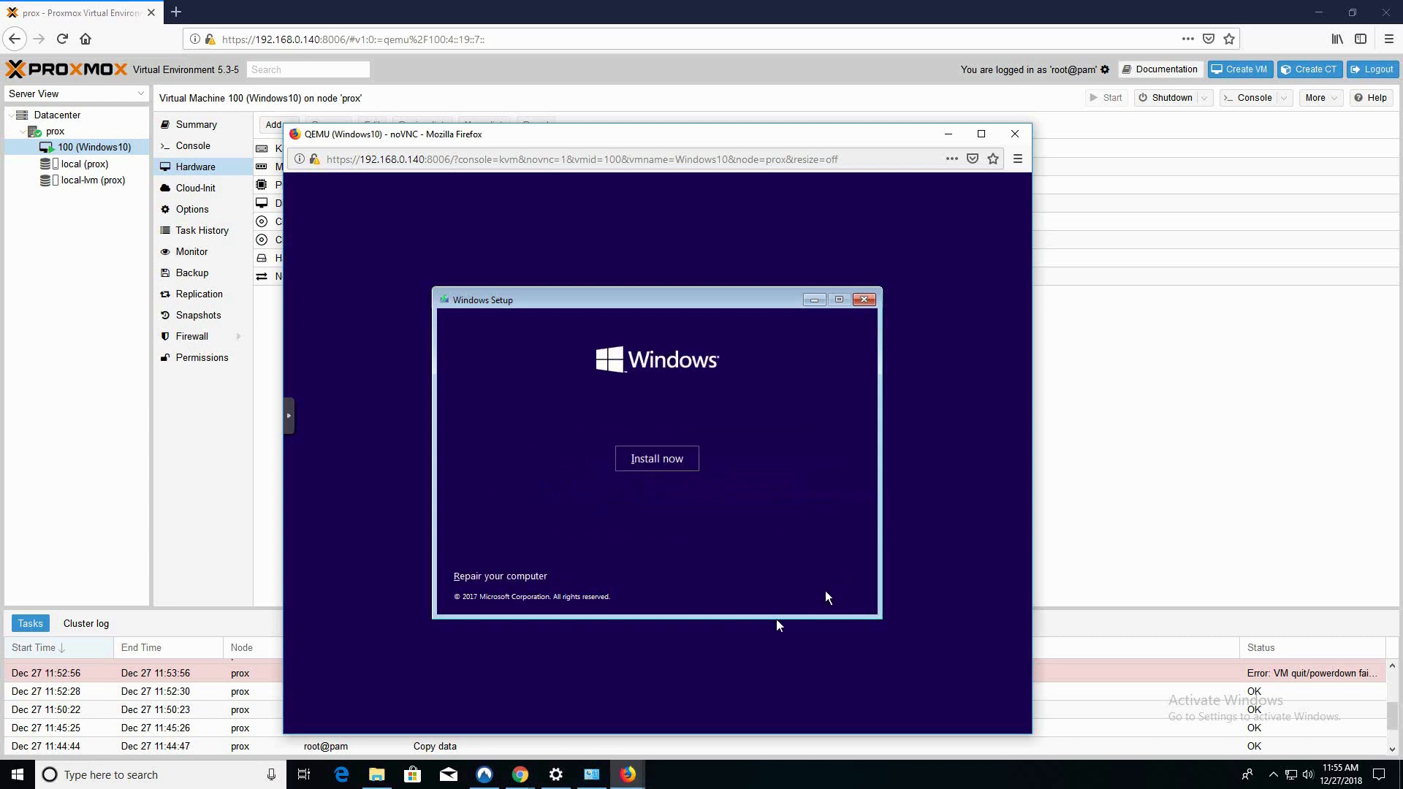
{"action": "left_click", "coordinate": [652, 459]}
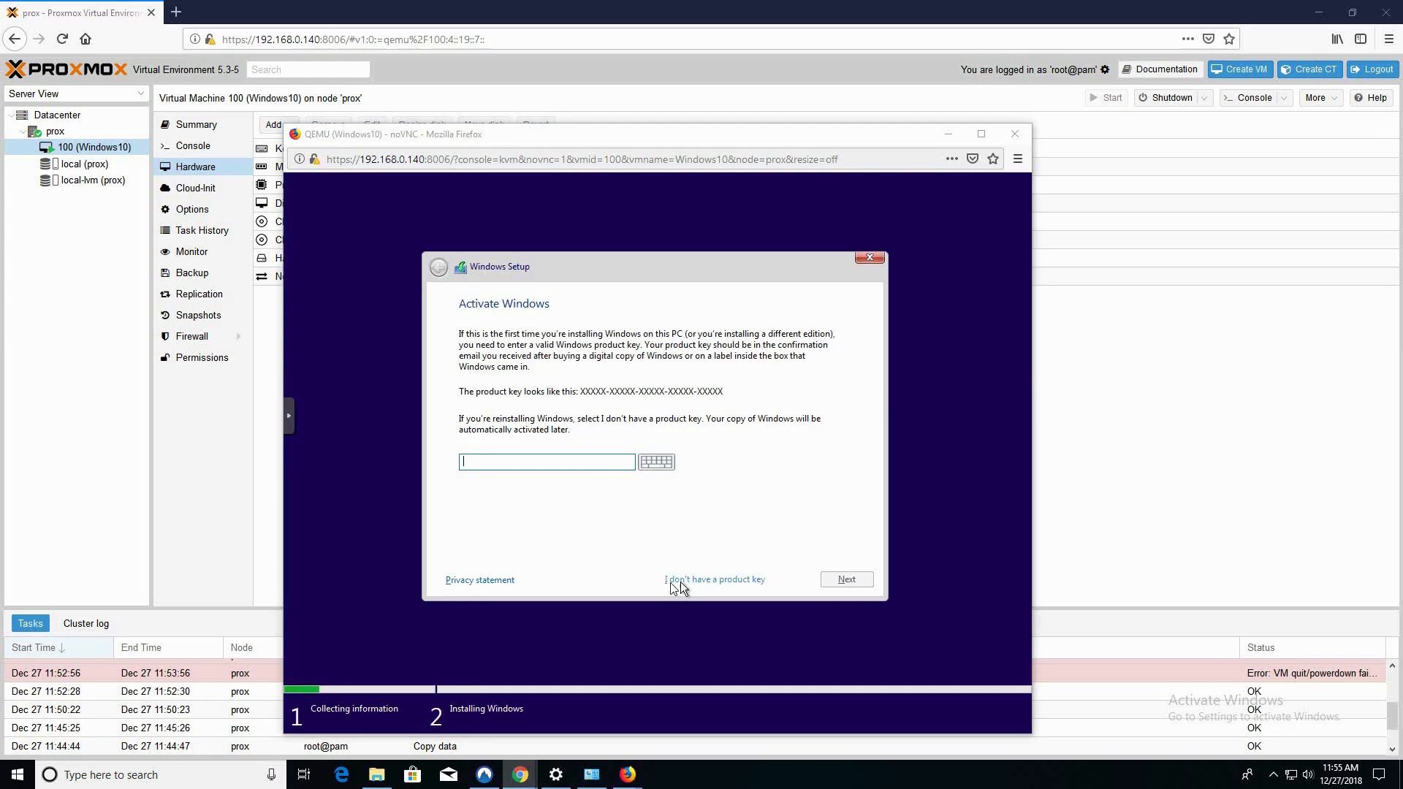
{"action": "left_click", "coordinate": [682, 582]}
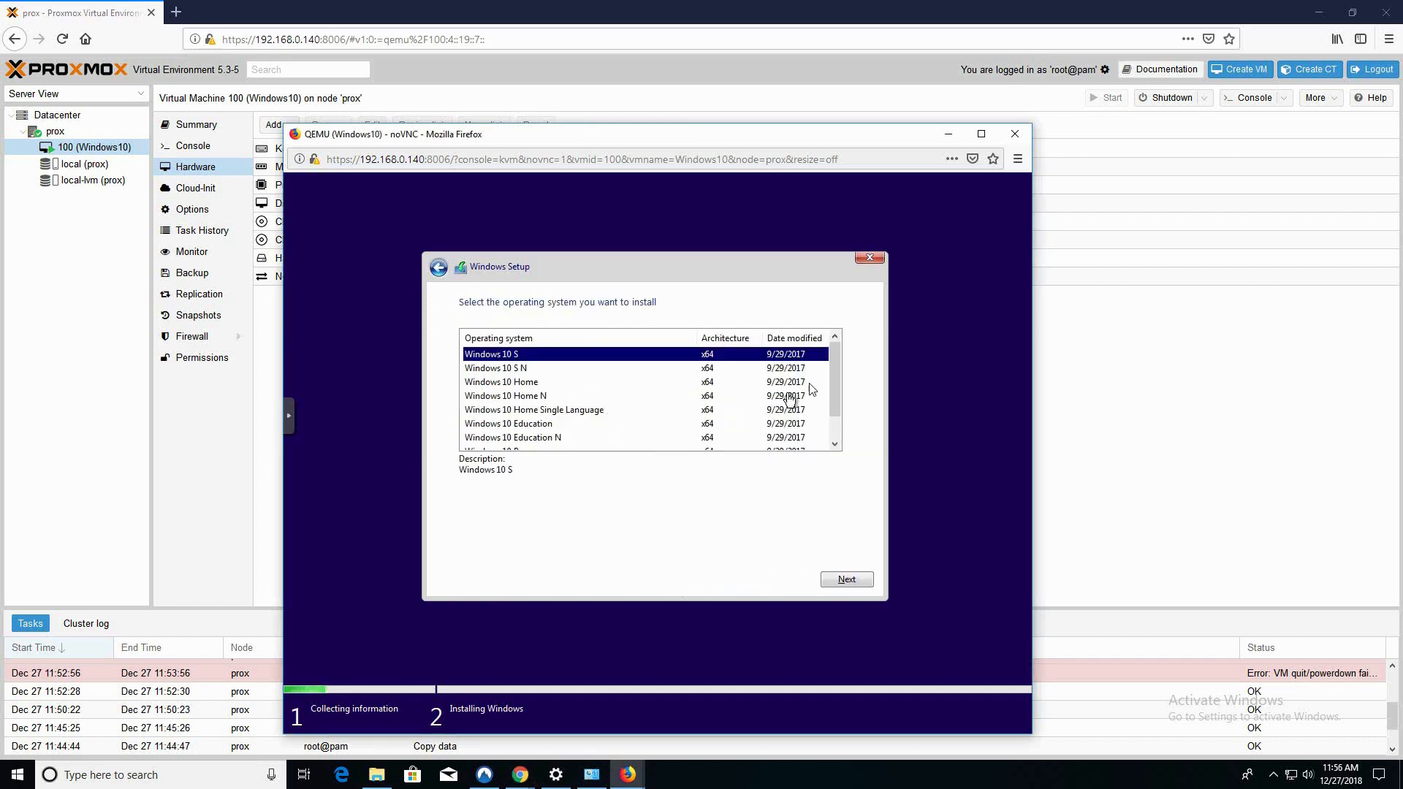
Choose Windows 10 Pro and accept the license terms
{"action": "scroll", "coordinate": [839, 365], "scroll_direction": "down", "scroll_amount": 1}
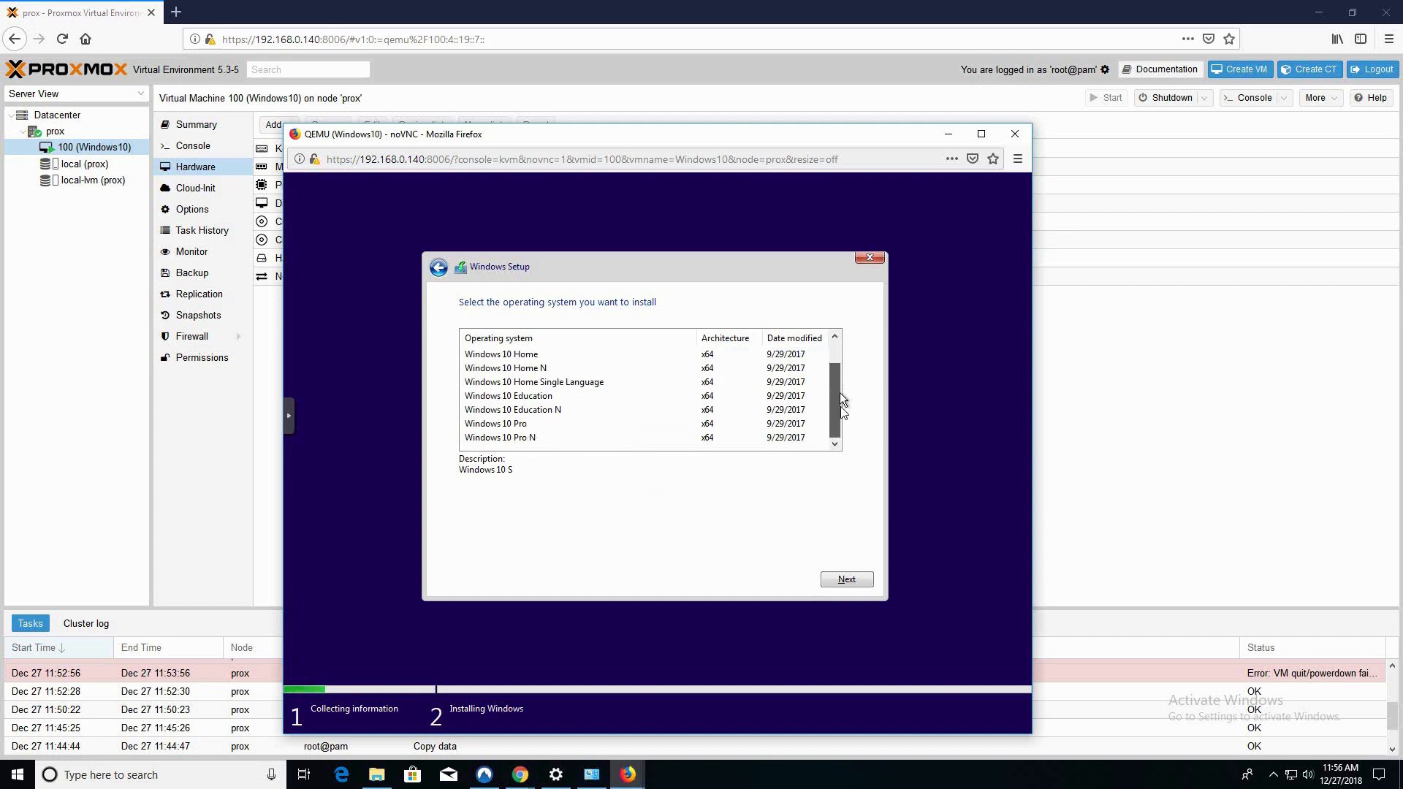
{"action": "left_click", "coordinate": [499, 426]}
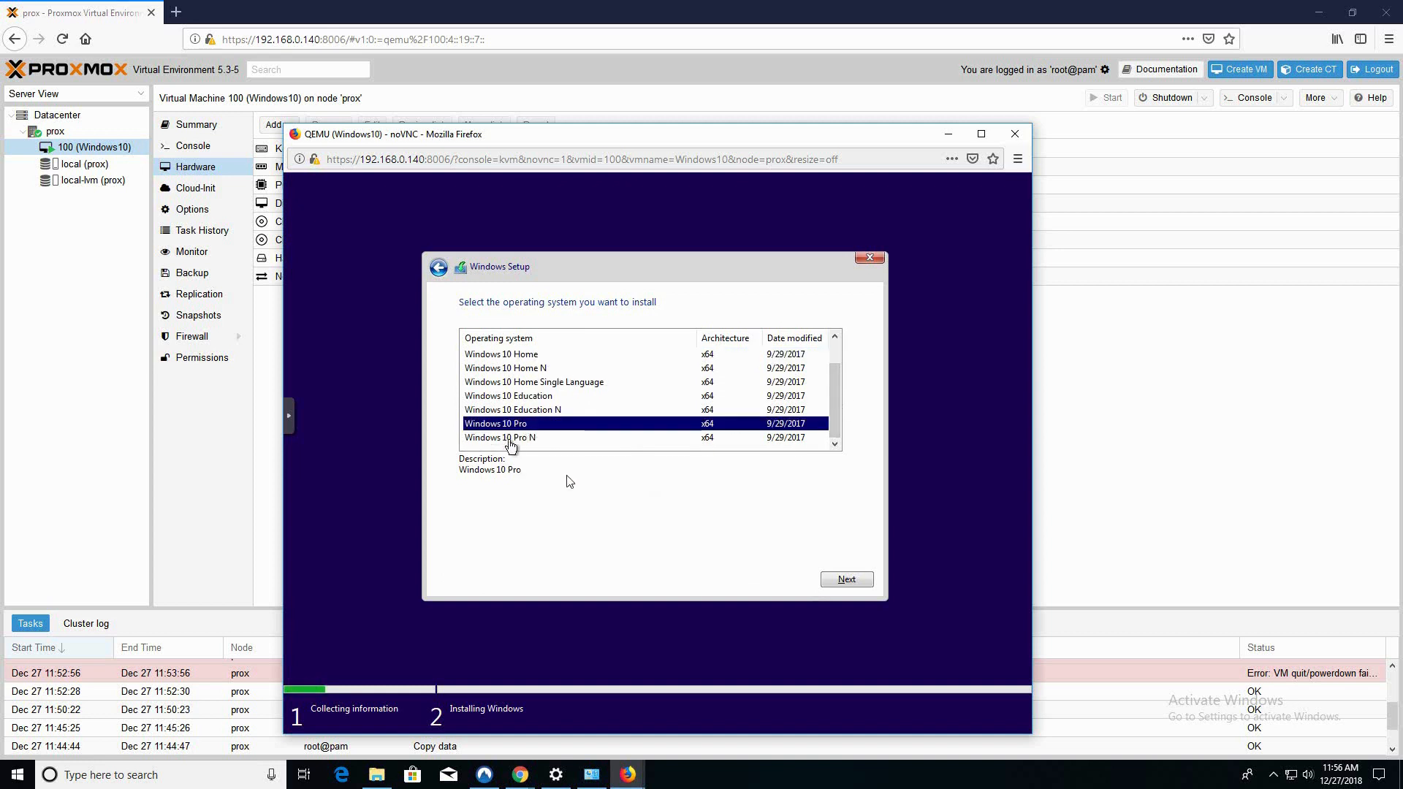
{"action": "left_click", "coordinate": [838, 582]}
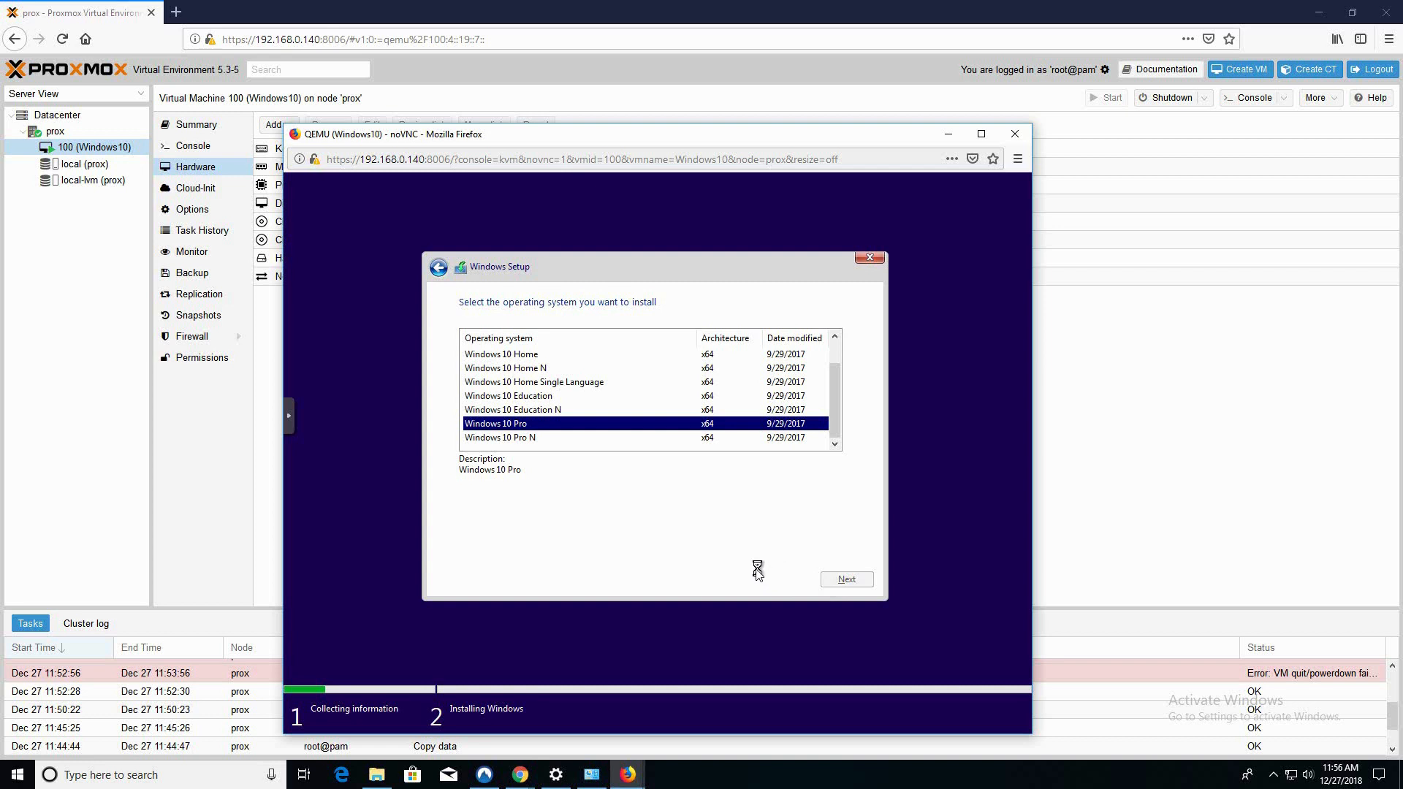
{"action": "left_click", "coordinate": [464, 547]}
{"action": "left_click", "coordinate": [836, 578]}
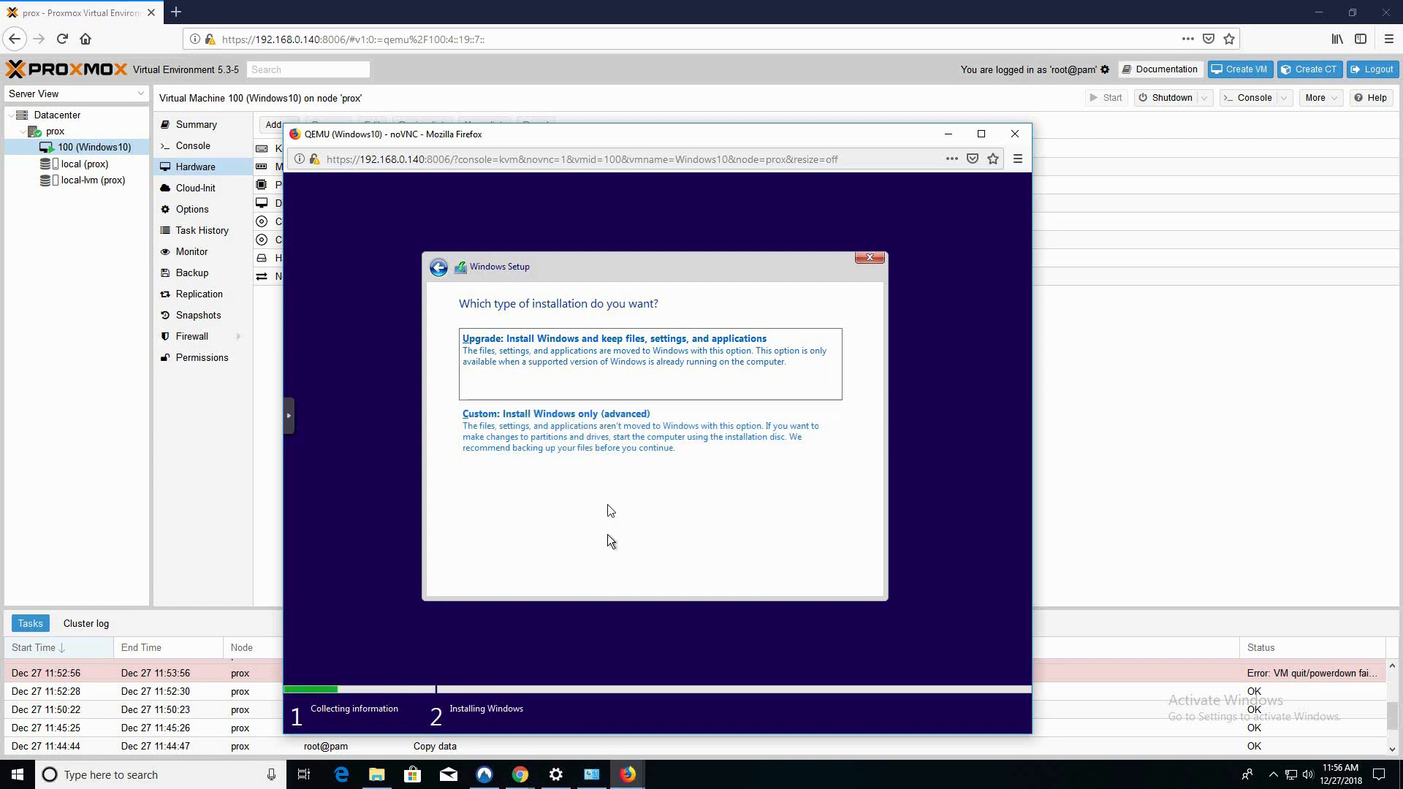
Choose Custom install and load the driver from D:\viostor\w10\amd64
{"action": "left_click", "coordinate": [595, 447]}
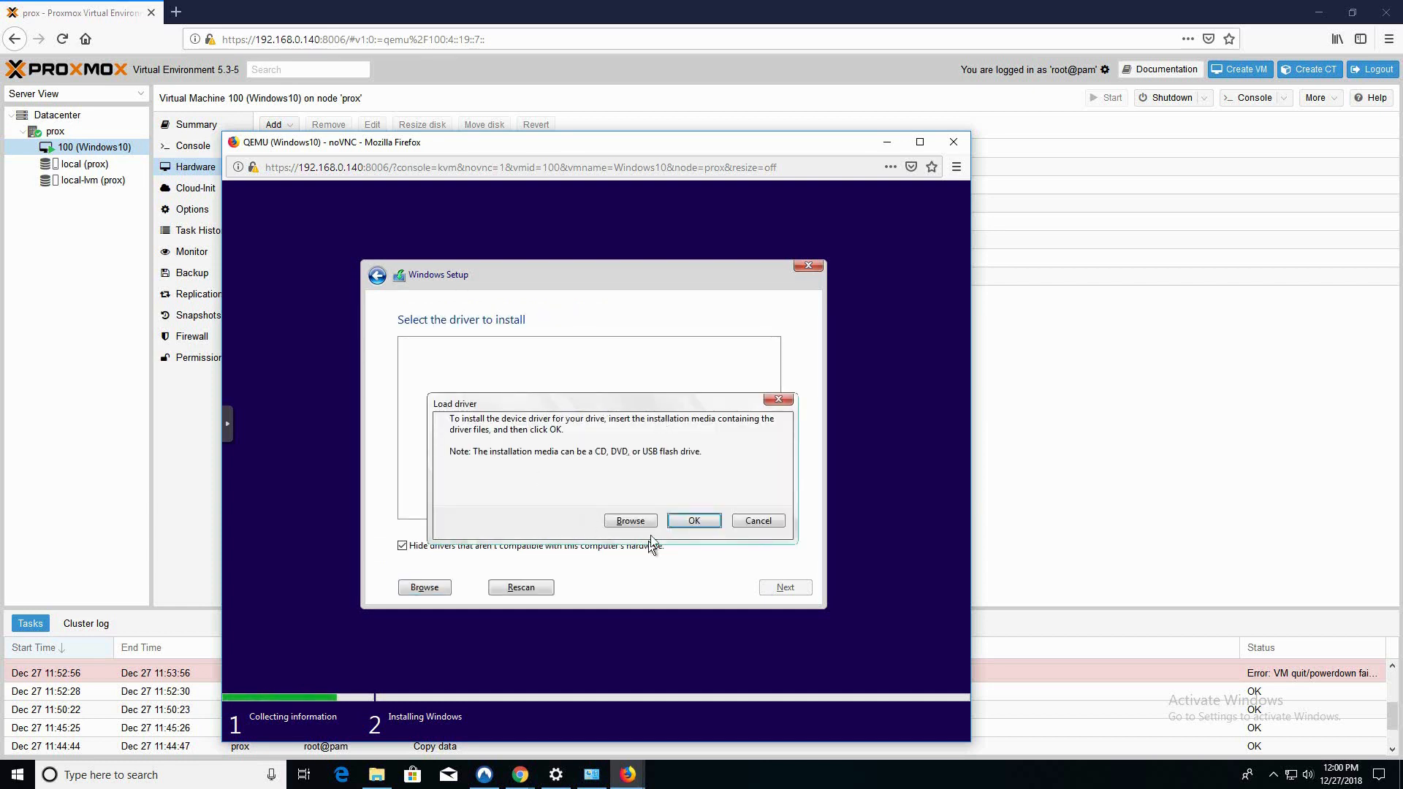
{"action": "left_click", "coordinate": [633, 522]}
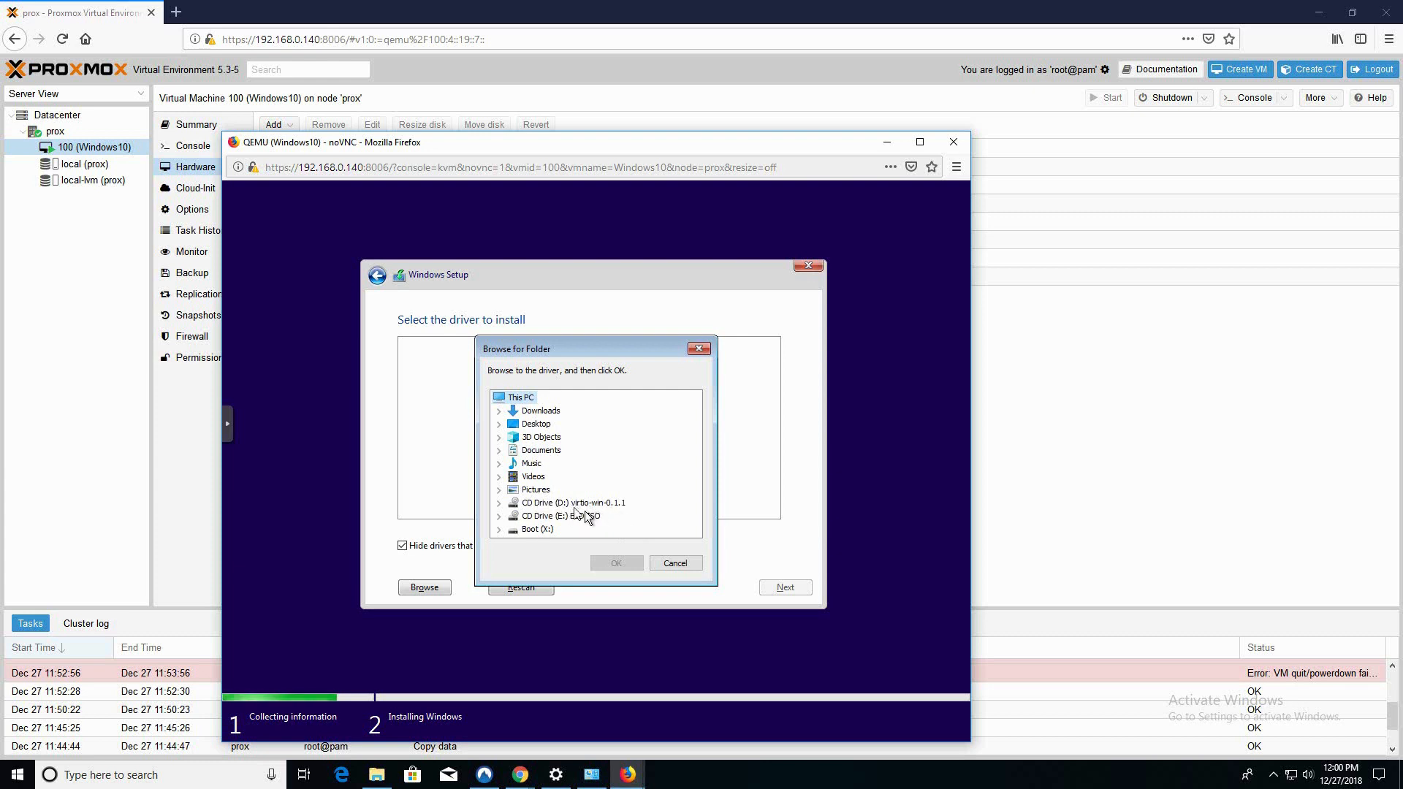
{"action": "left_click", "coordinate": [499, 503]}
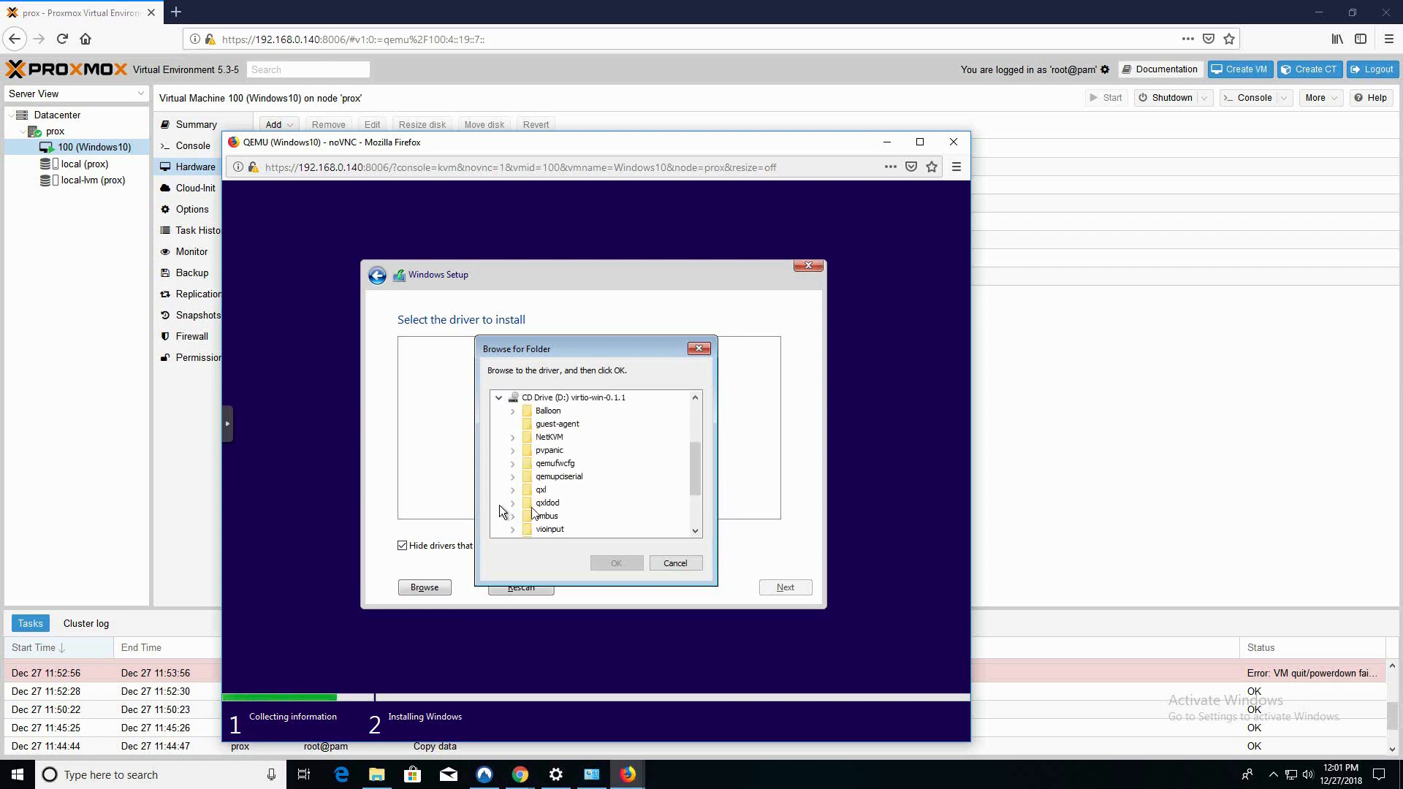
{"action": "left_click", "coordinate": [694, 515]}
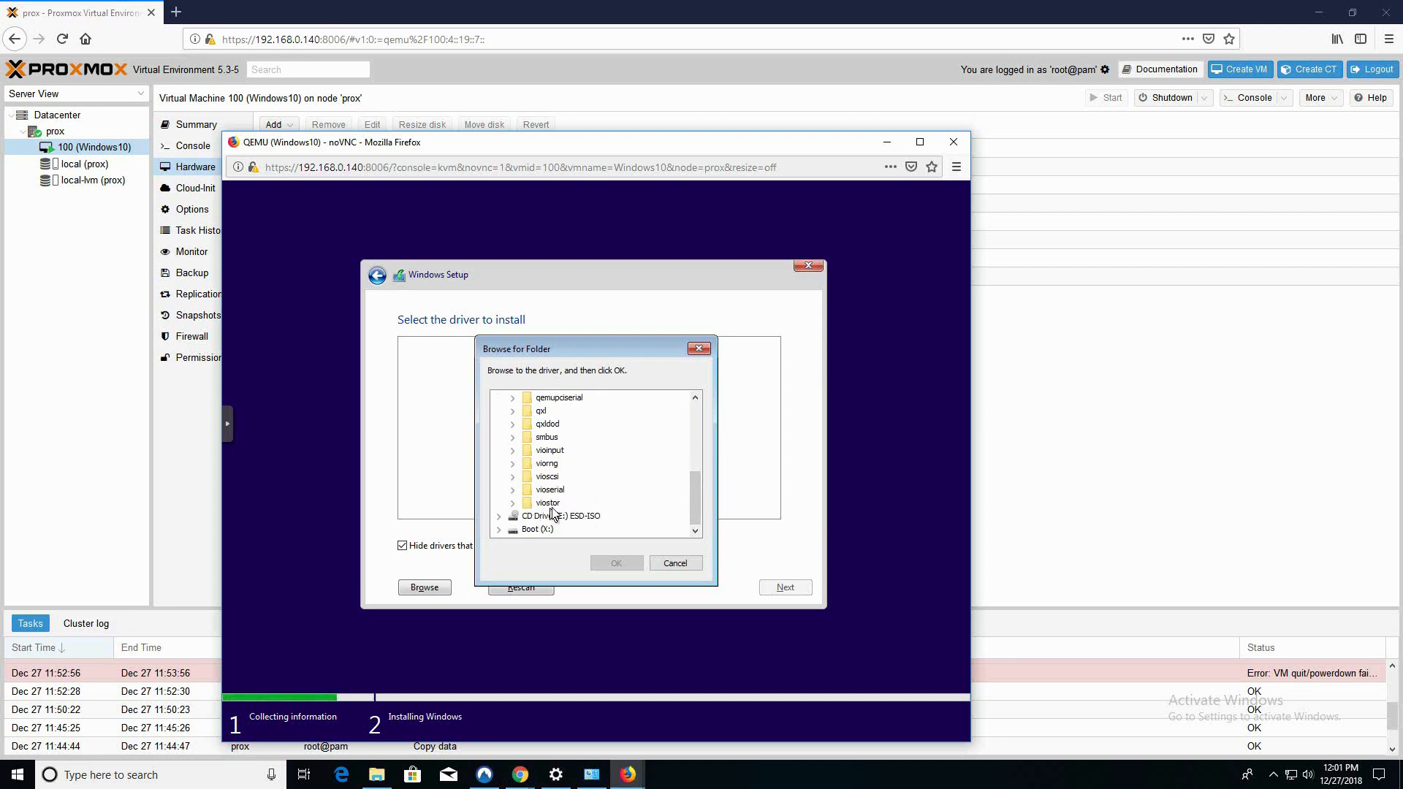
{"action": "left_click", "coordinate": [513, 504]}
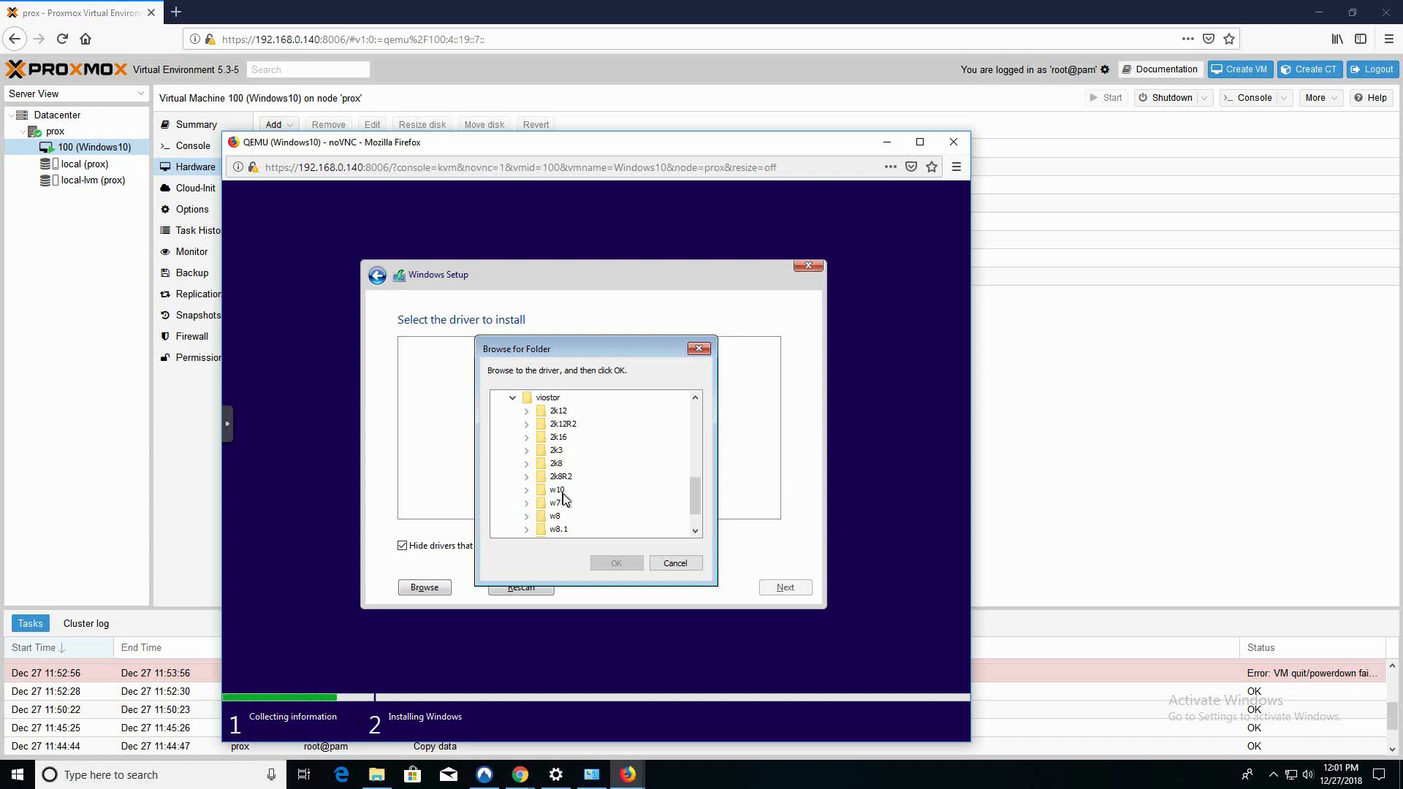
{"action": "left_click", "coordinate": [526, 491]}
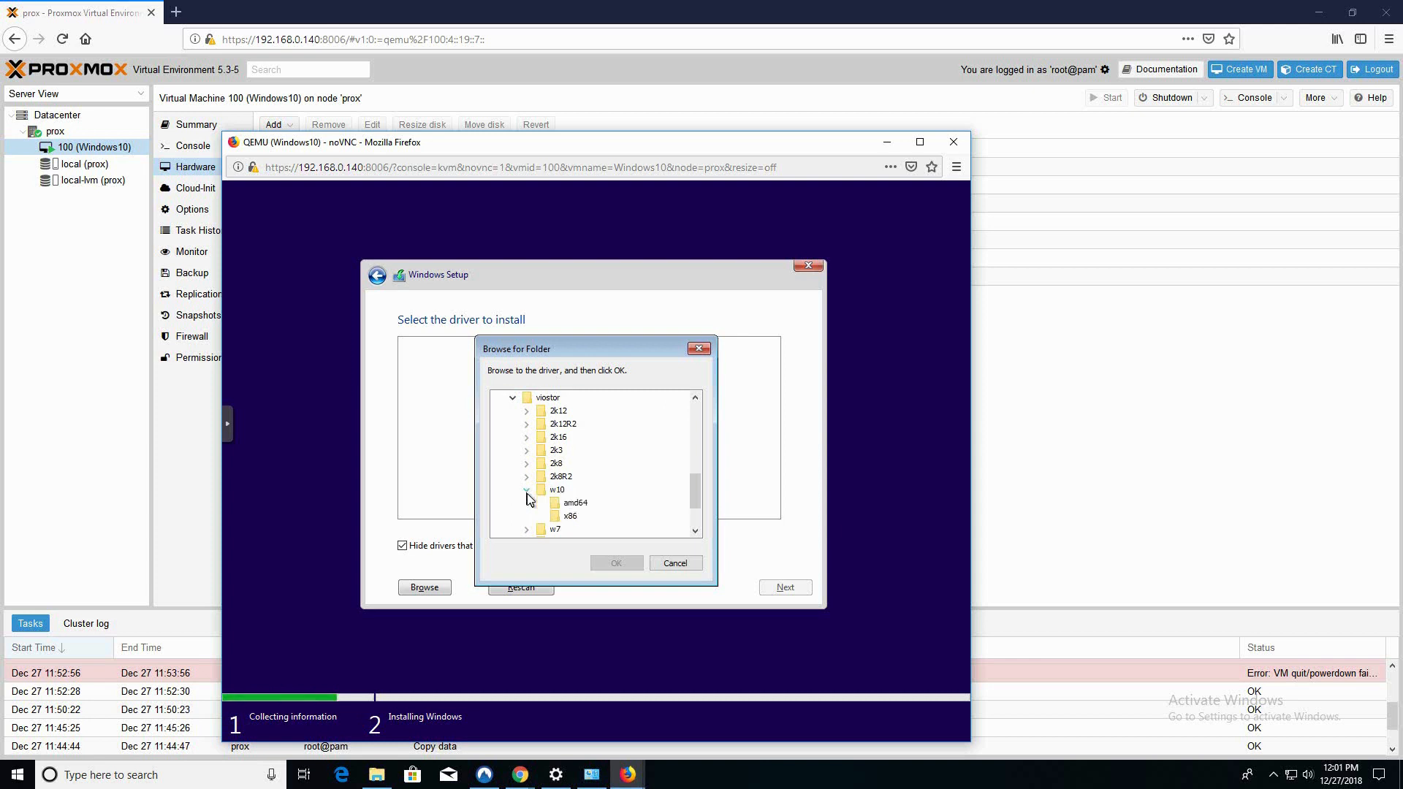
{"action": "left_click", "coordinate": [573, 504]}
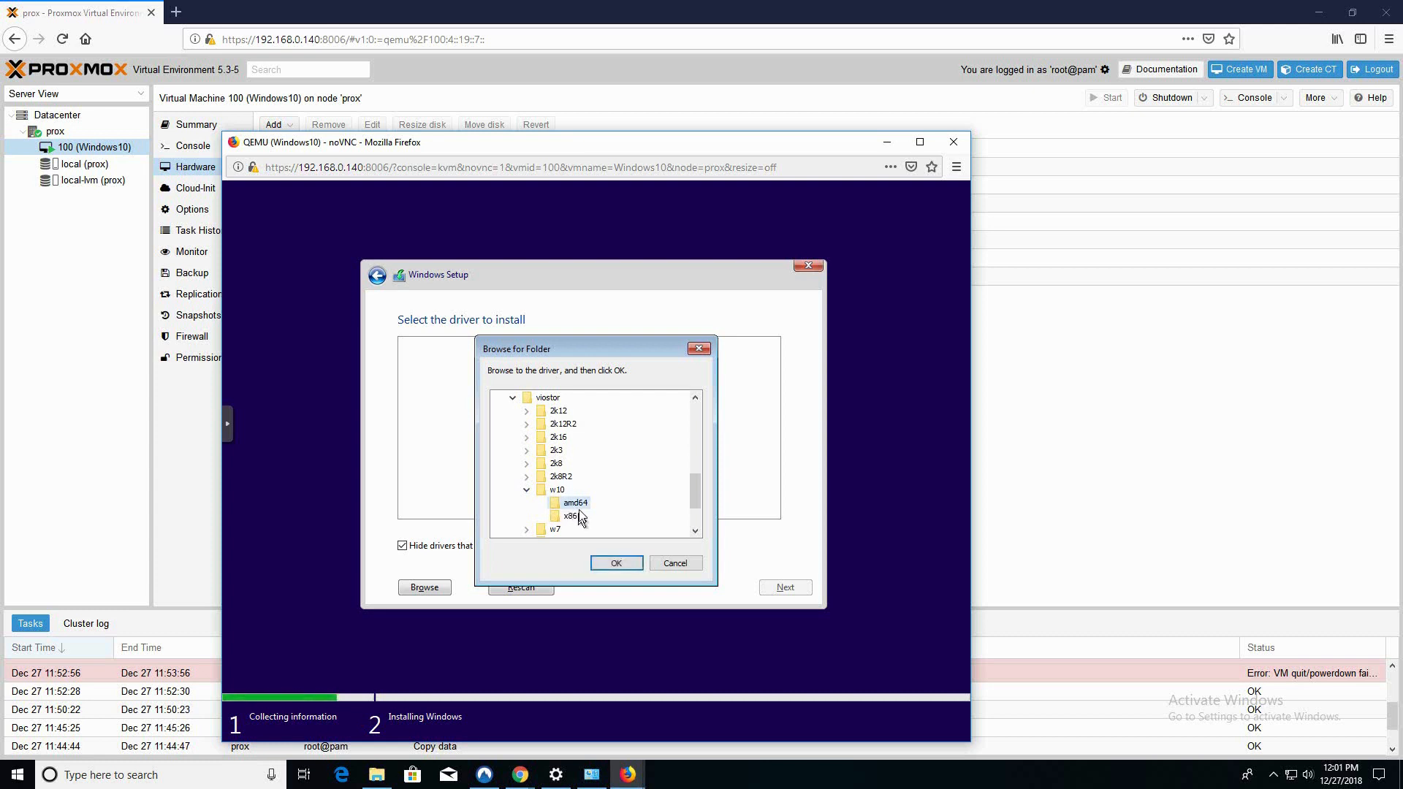
{"action": "left_click", "coordinate": [616, 564]}
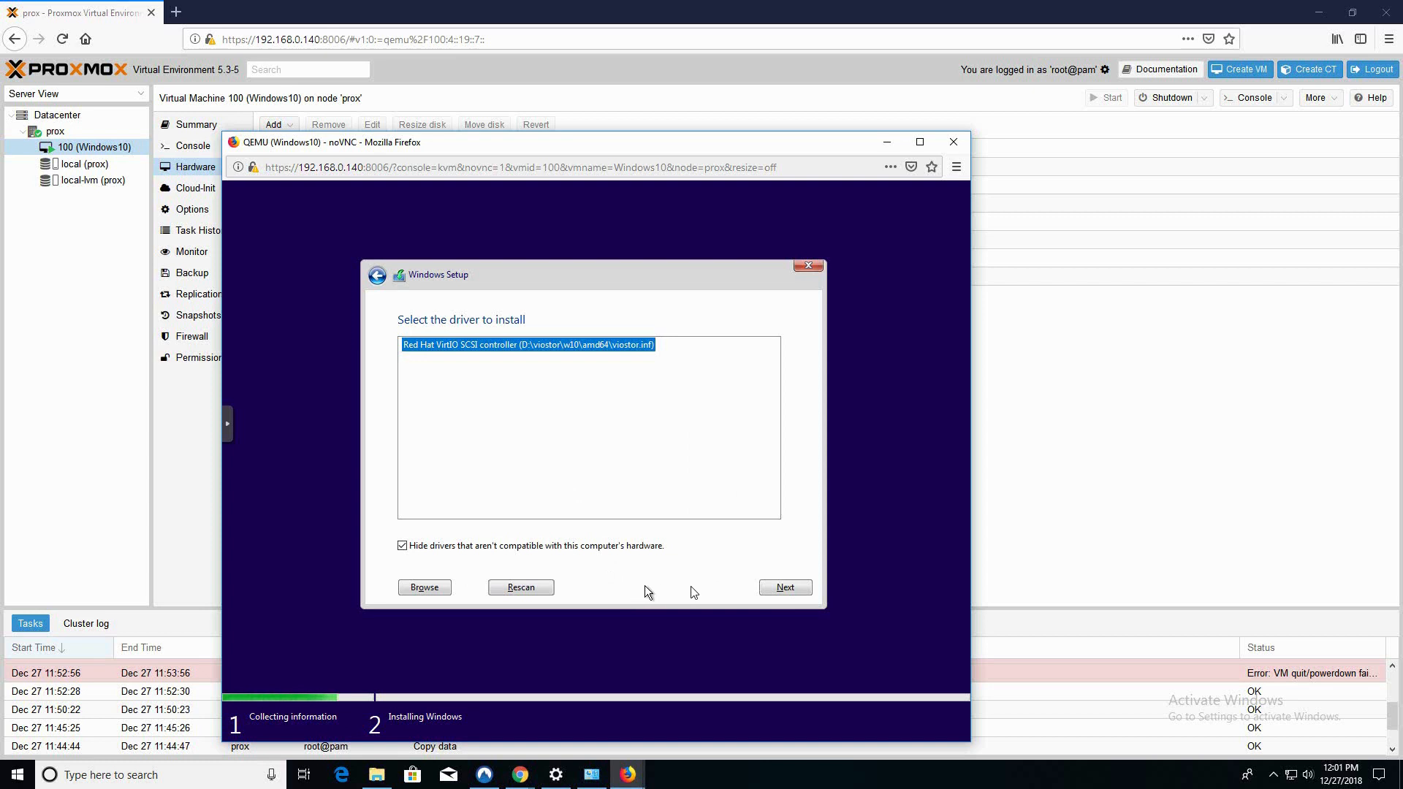
Load the Red Hat VirtIO SCSI driver and install Windows onto unallocated Drive 0
{"action": "left_click", "coordinate": [785, 589]}
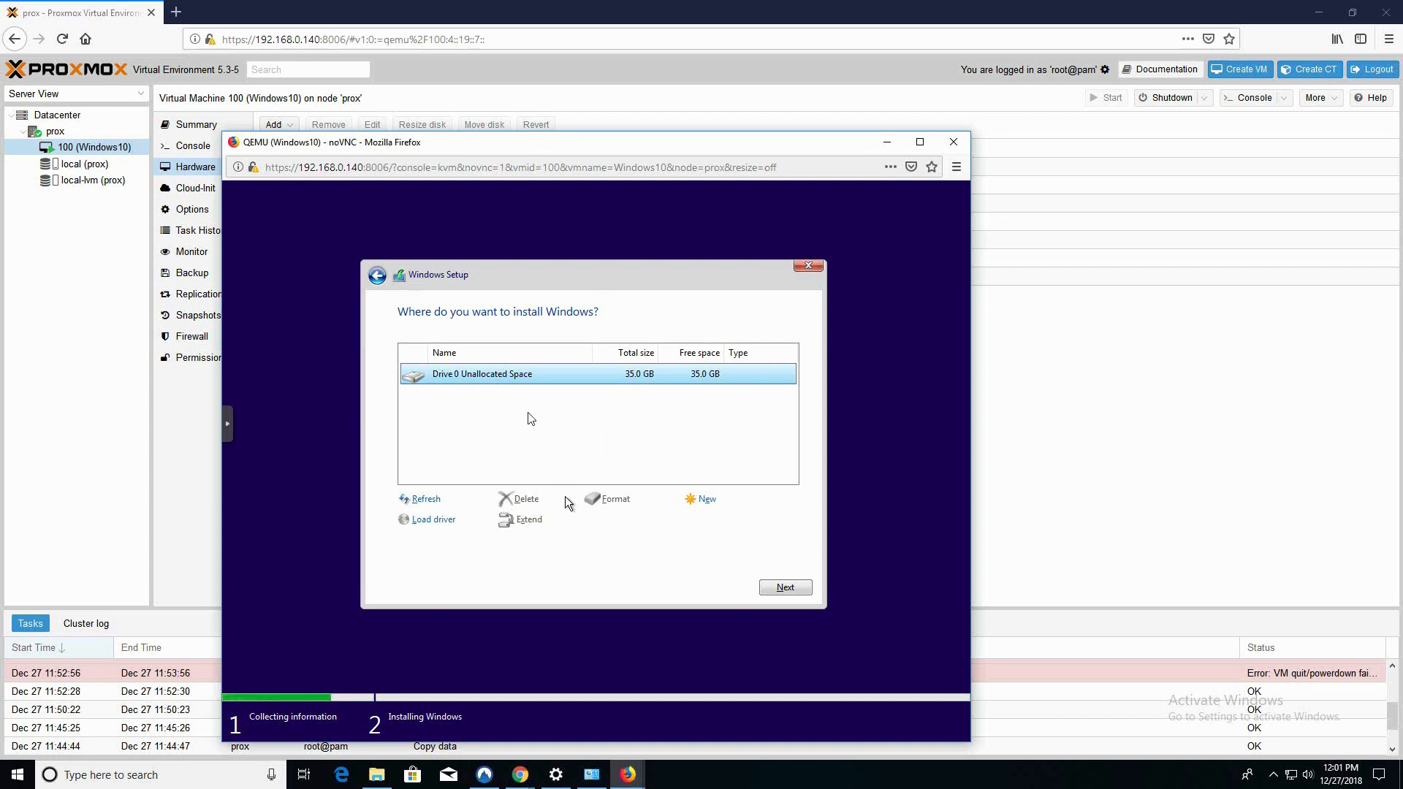
{"action": "left_click", "coordinate": [784, 589]}
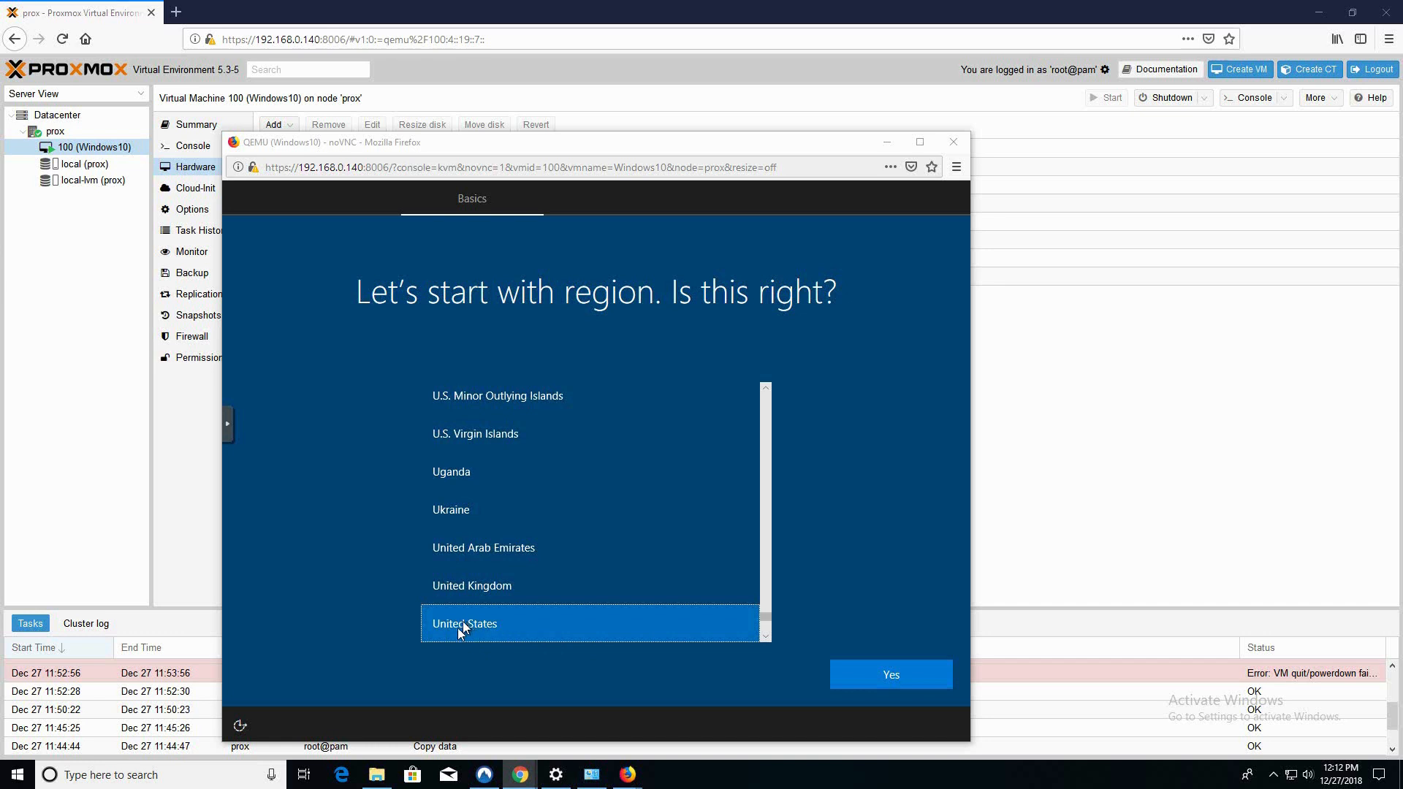
Accept United States as the region and US keyboard layout, skipping a second layout
{"action": "left_click", "coordinate": [887, 680]}
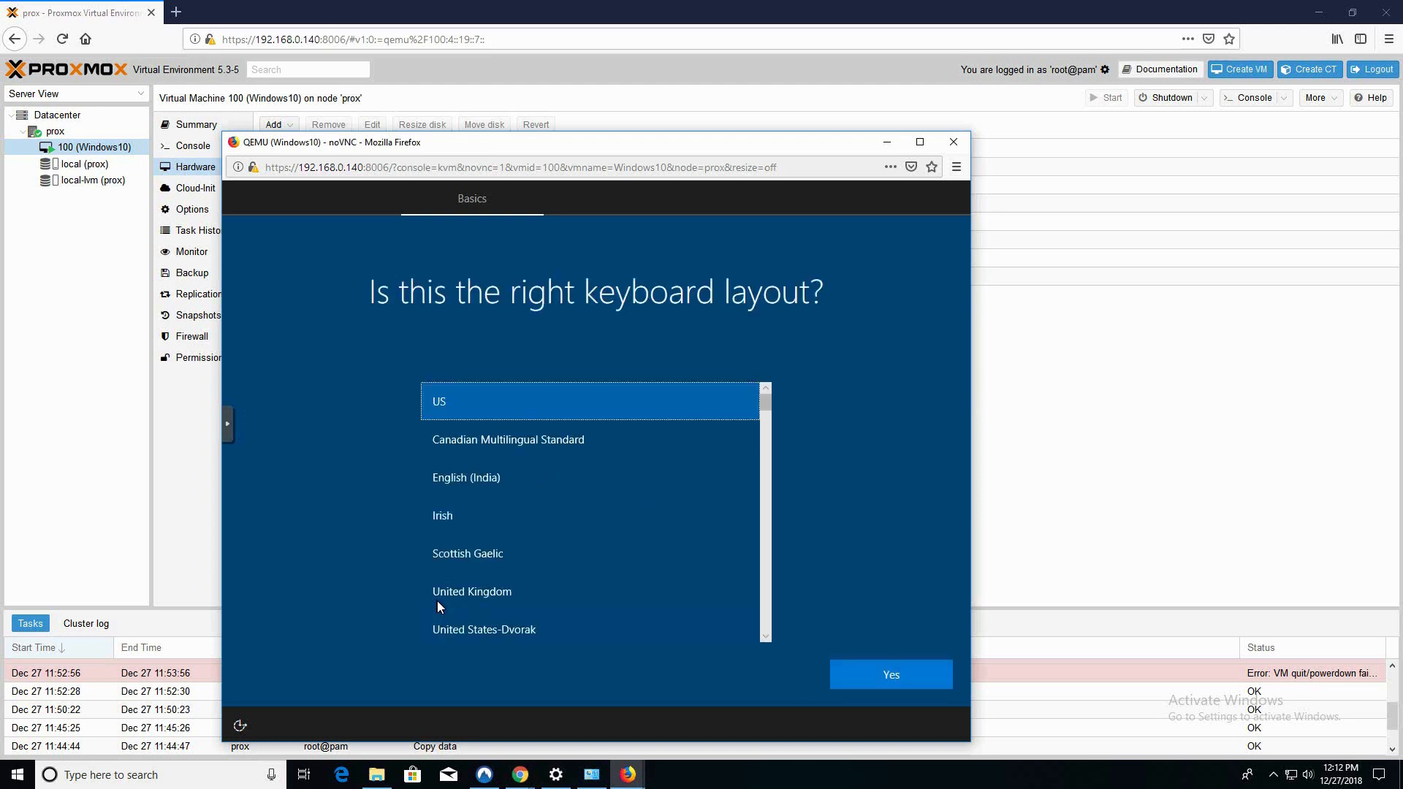
{"action": "left_click", "coordinate": [876, 679]}
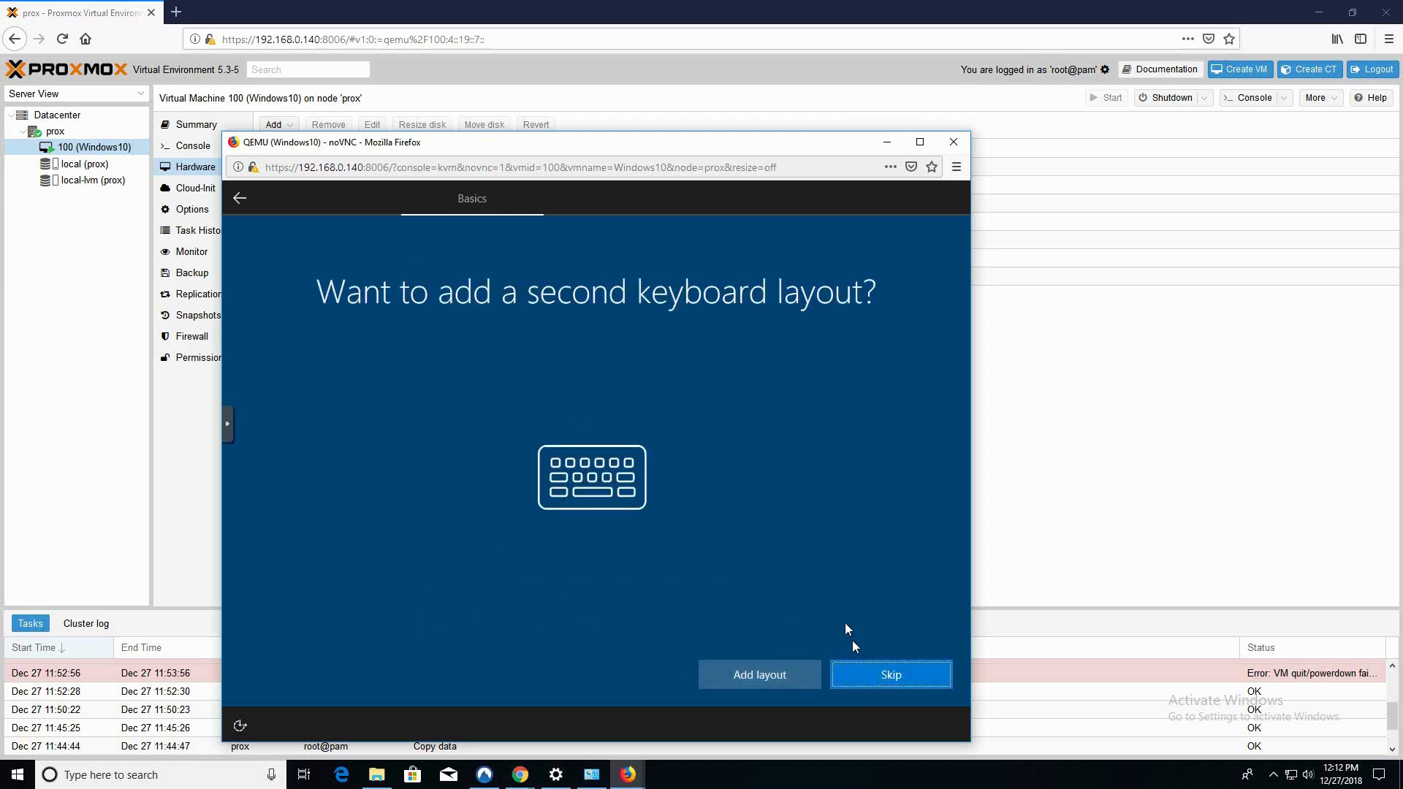
{"action": "left_click", "coordinate": [855, 679]}
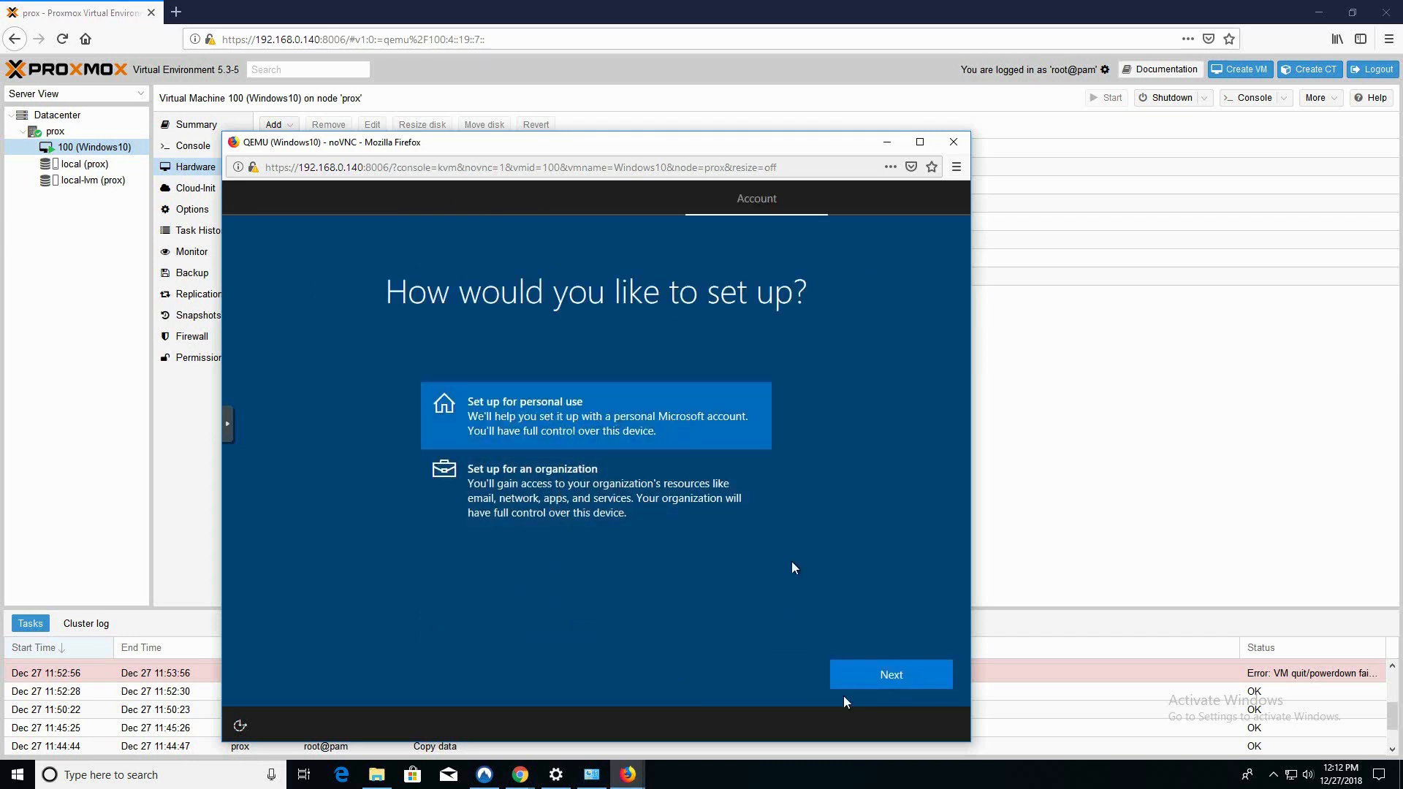
Set up for personal use with an offline account, declining Microsoft sign-in
{"action": "left_click", "coordinate": [874, 687]}
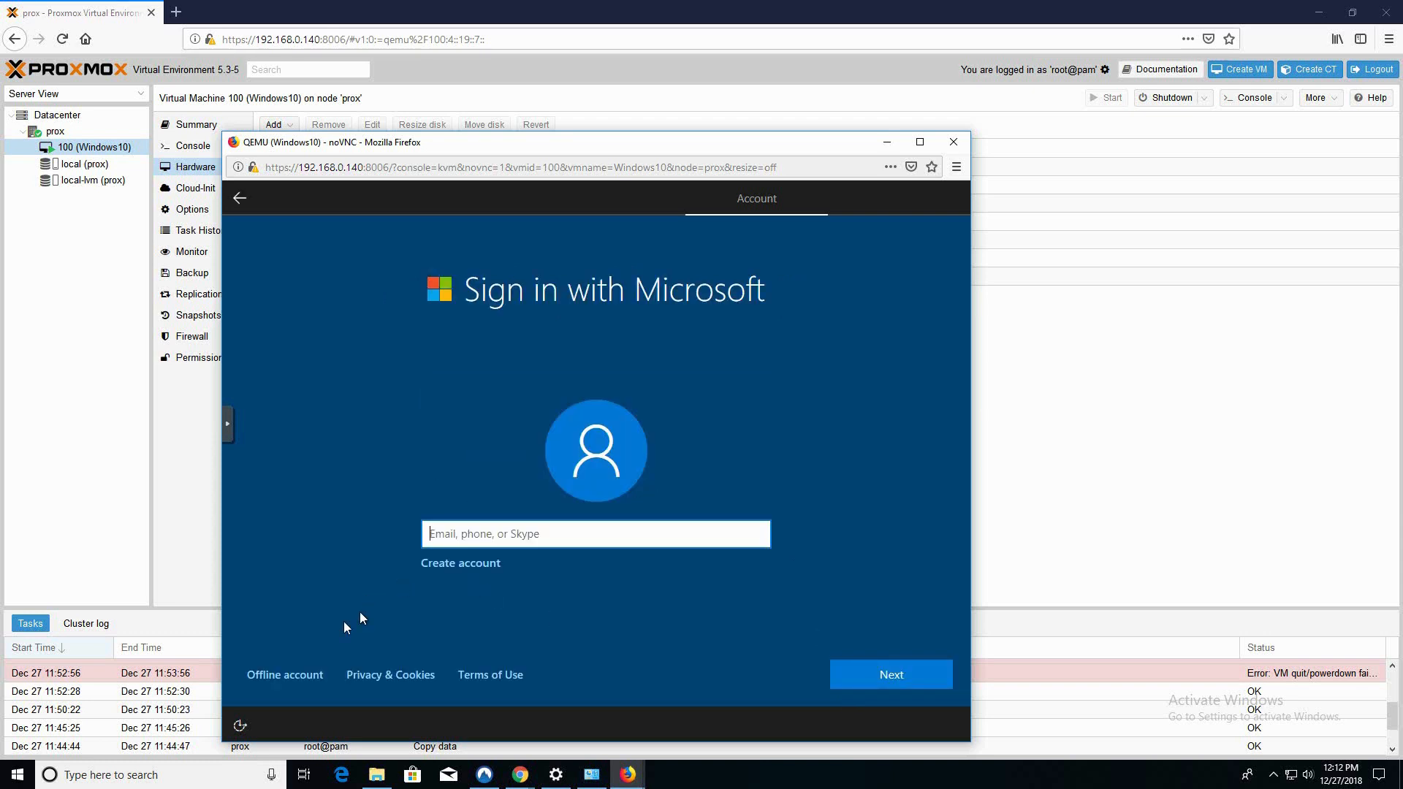
{"action": "left_click", "coordinate": [296, 678]}
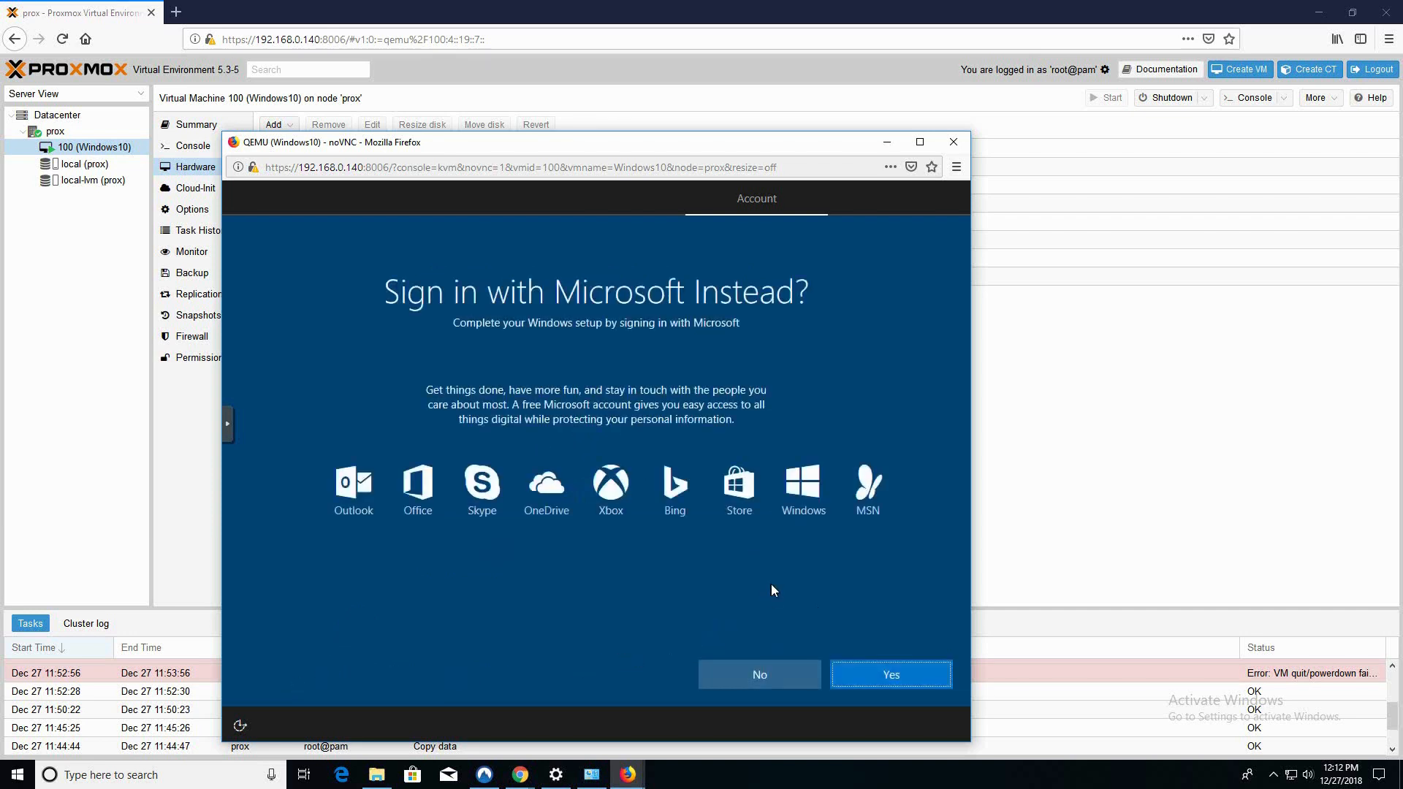
{"action": "left_click", "coordinate": [760, 688]}
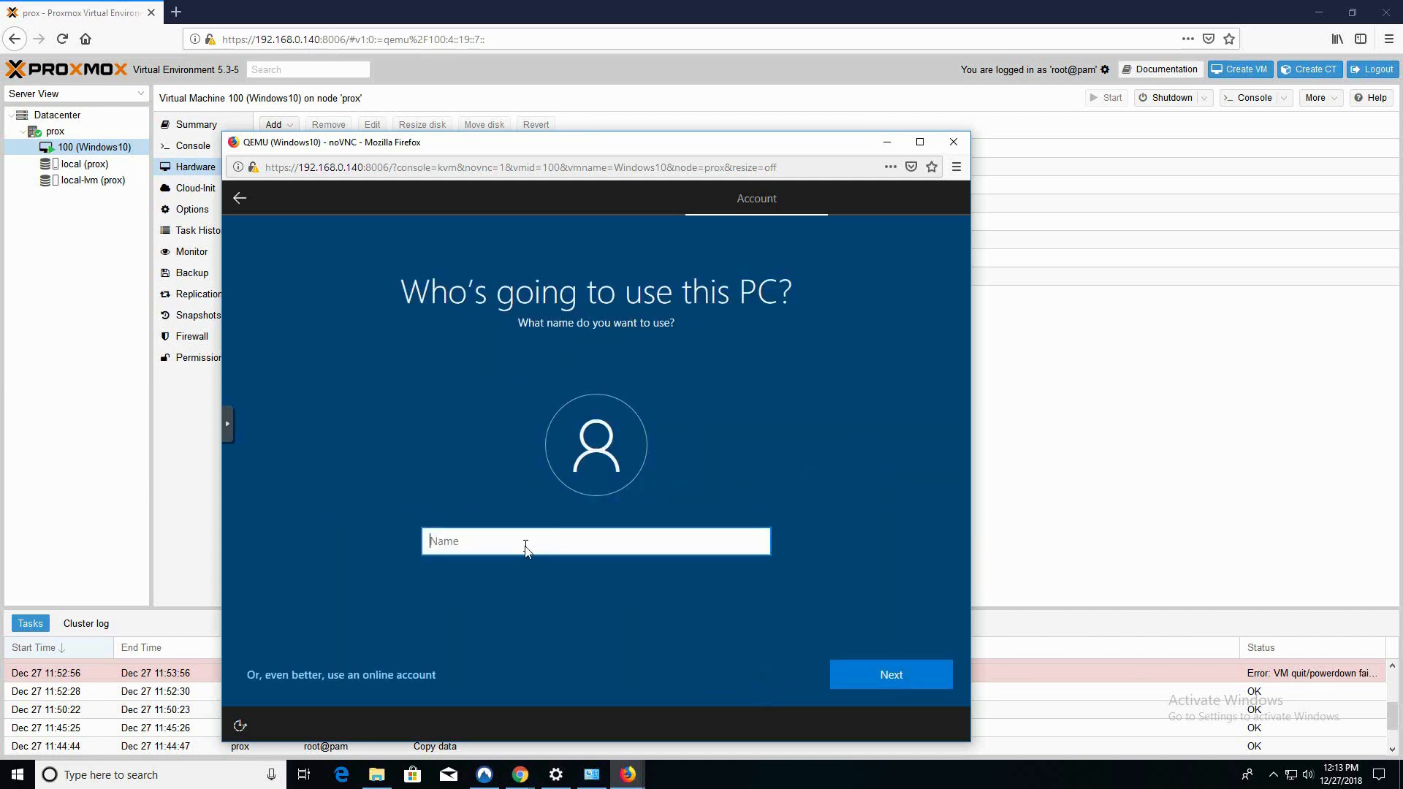
Name the local user 'Windows 10', then enter and confirm the account password
{"action": "type", "text": "Windows 10"}
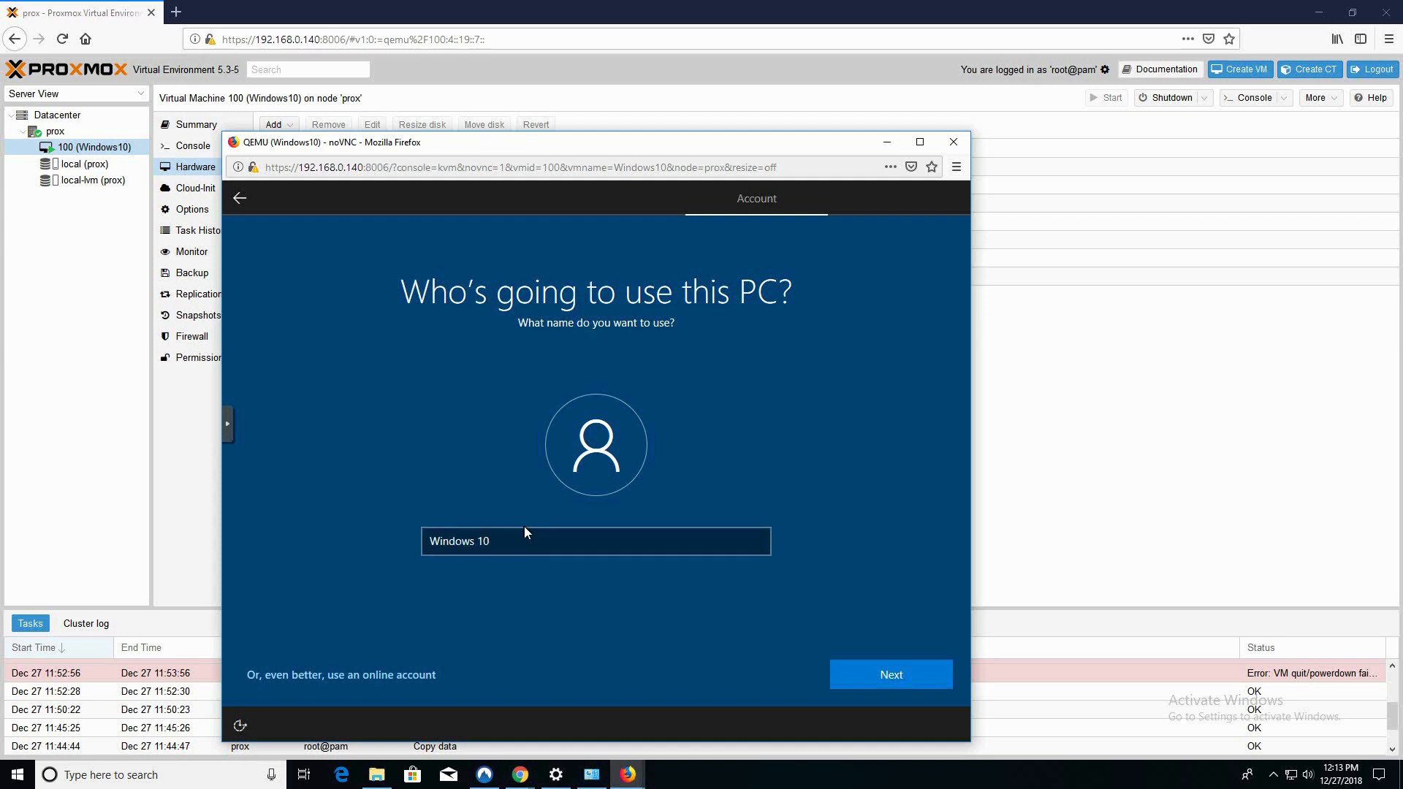
{"action": "left_click", "coordinate": [867, 677]}
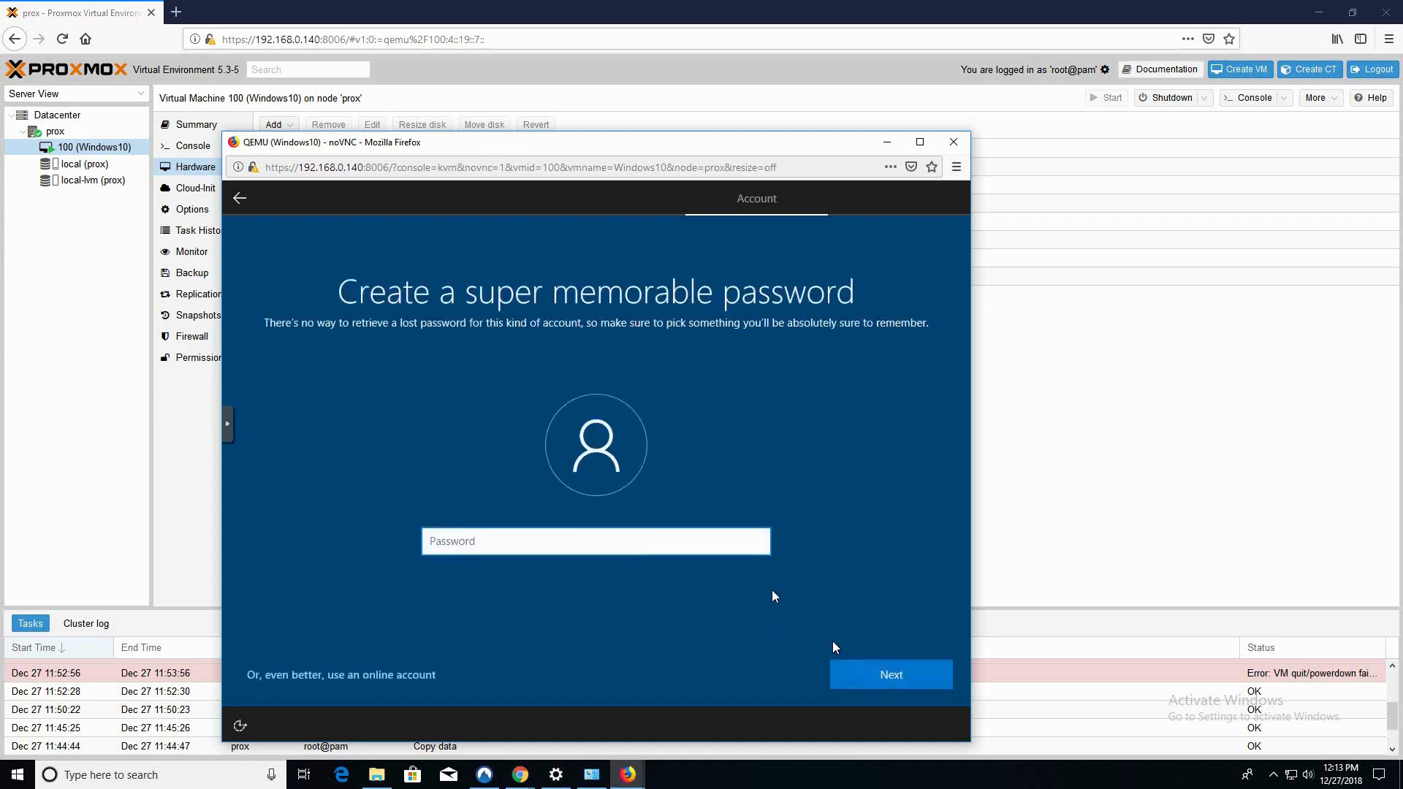
{"action": "type", "text": "••"}
{"action": "left_click", "coordinate": [875, 672]}
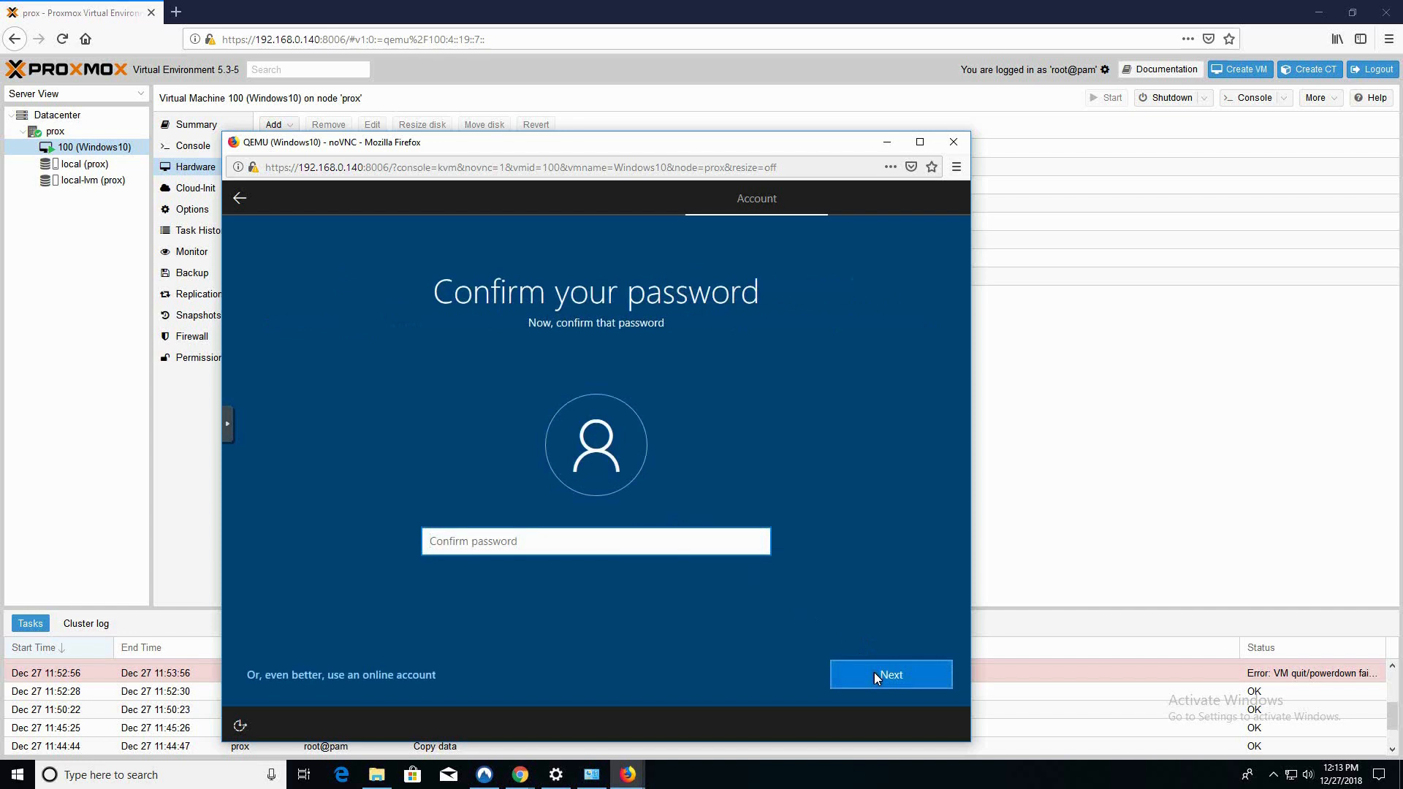
{"action": "type", "text": "••••"}
{"action": "left_click", "coordinate": [874, 671]}
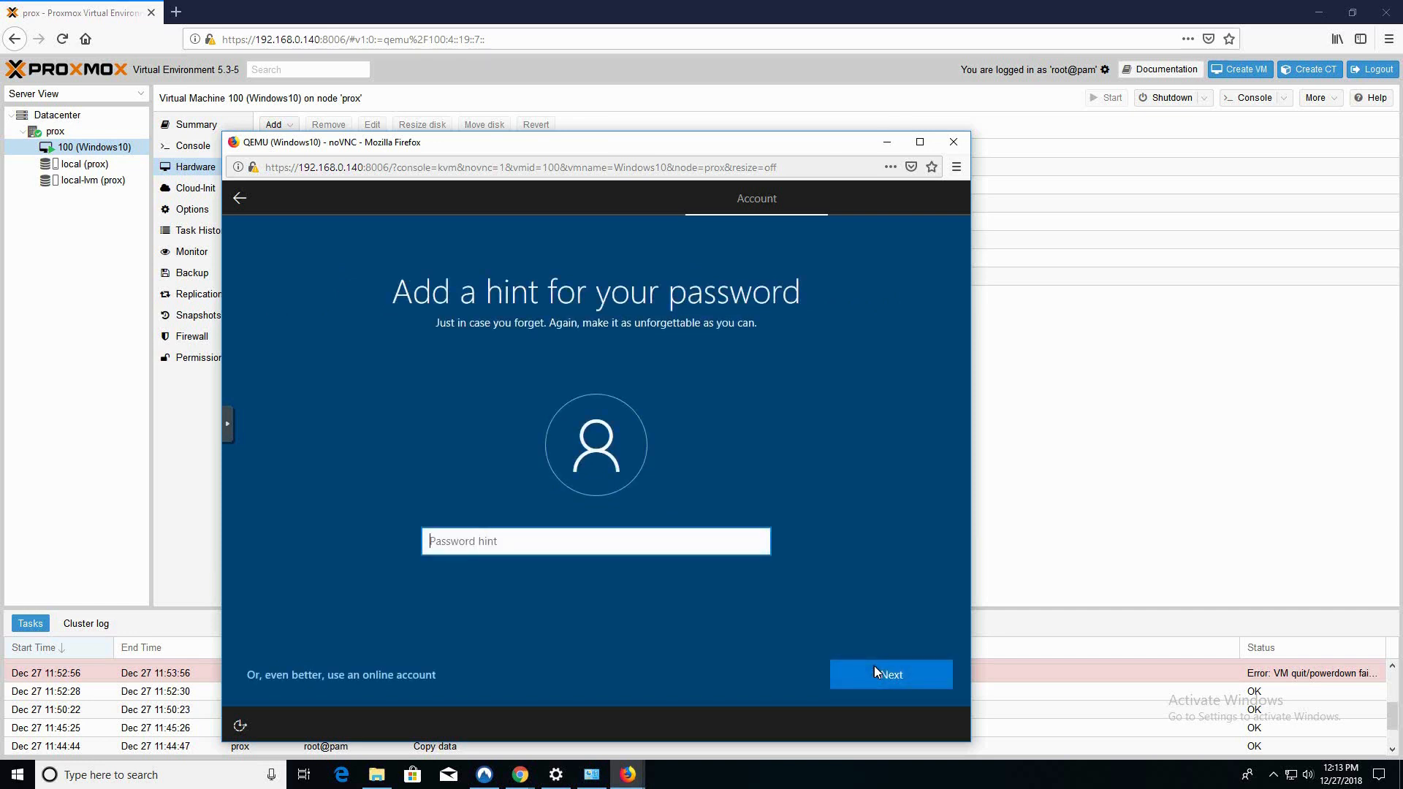
Enter a password hint for the account, correcting a typo along the way
{"action": "type", "text": "co"}
{"action": "key", "text": "BackSpace"}
{"action": "key", "text": "BackSpace"}
{"action": "type", "text": "pas"}
{"action": "left_click", "coordinate": [875, 667]}
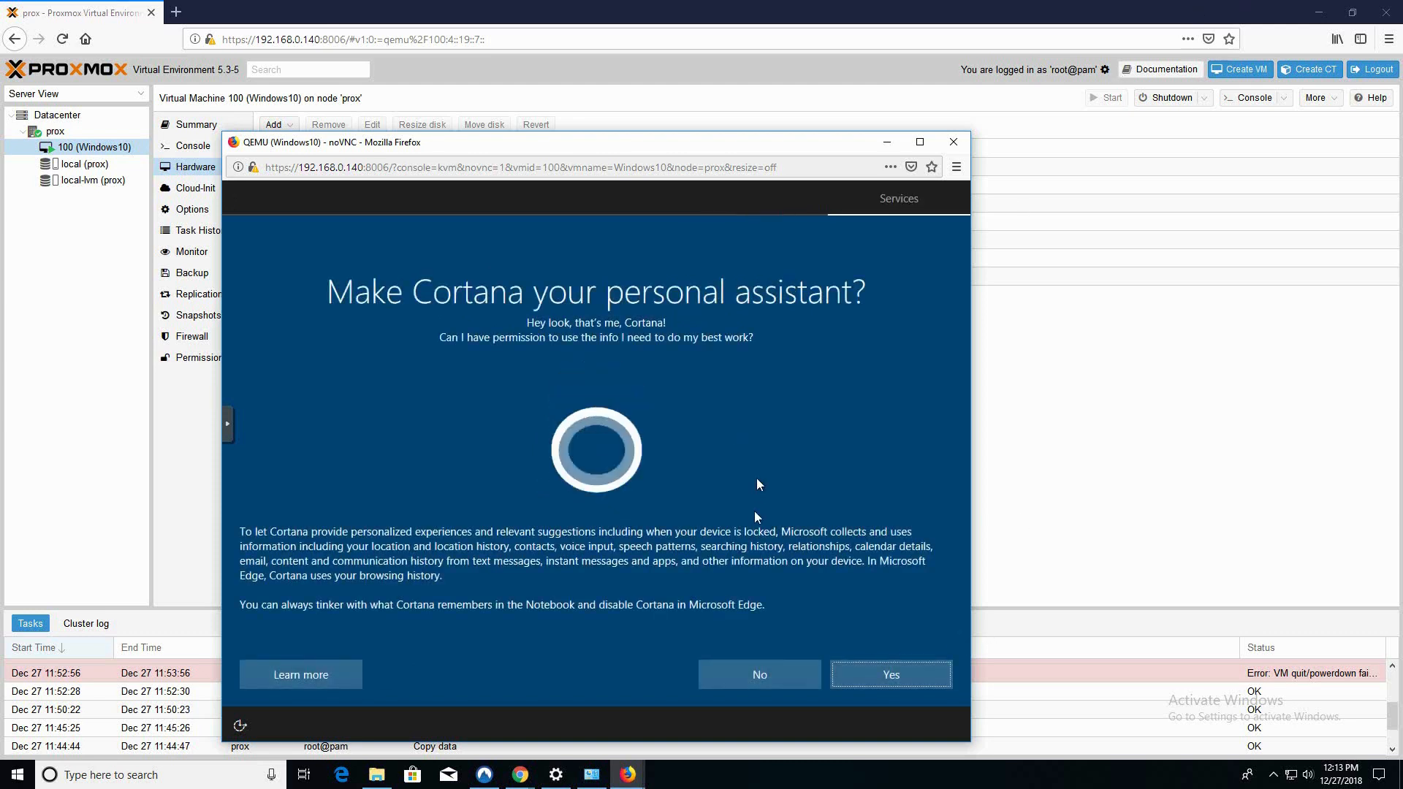
Decline Cortana, turn off location, ads, tailored experiences and speech, set diagnostics to Basic, and accept
{"action": "left_click", "coordinate": [724, 677]}
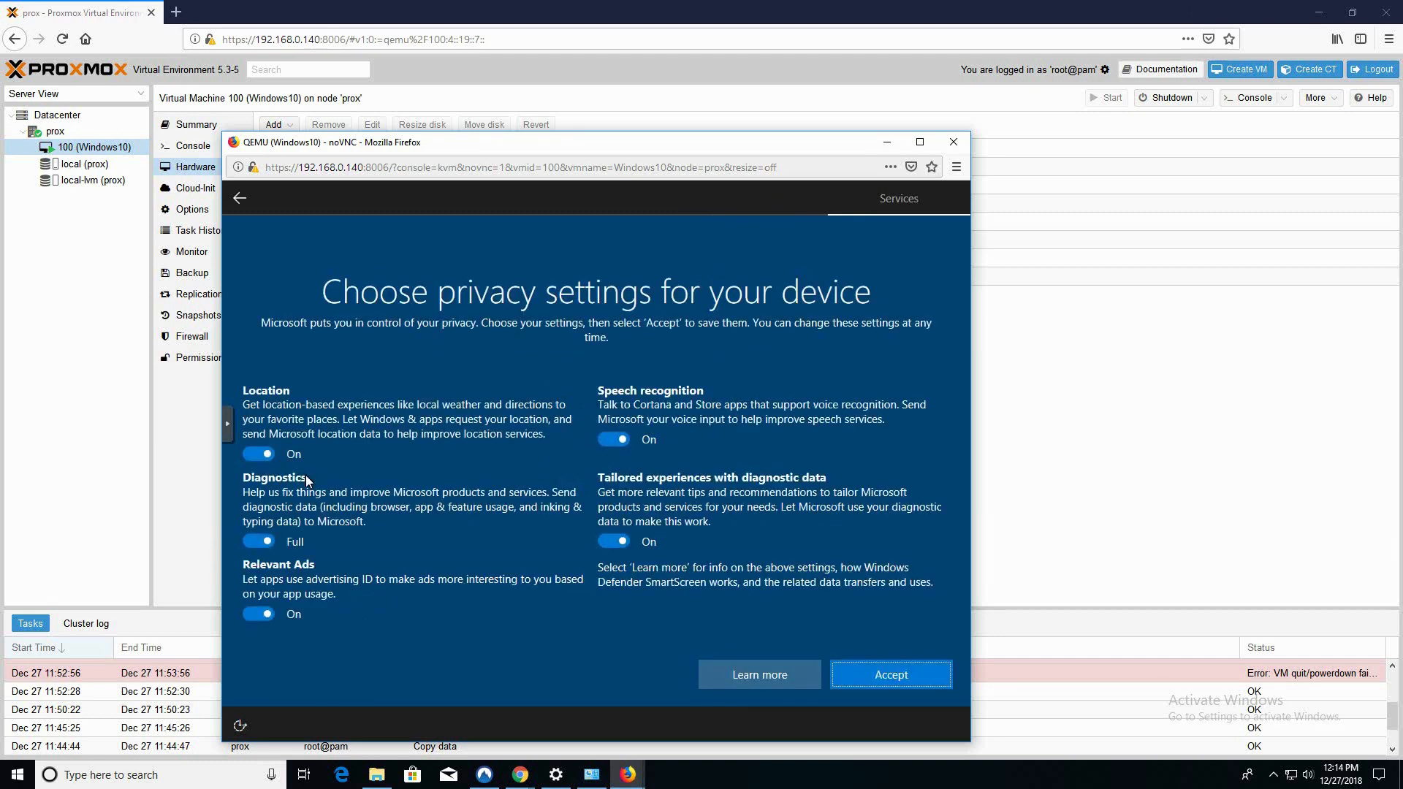
{"action": "left_click", "coordinate": [269, 455]}
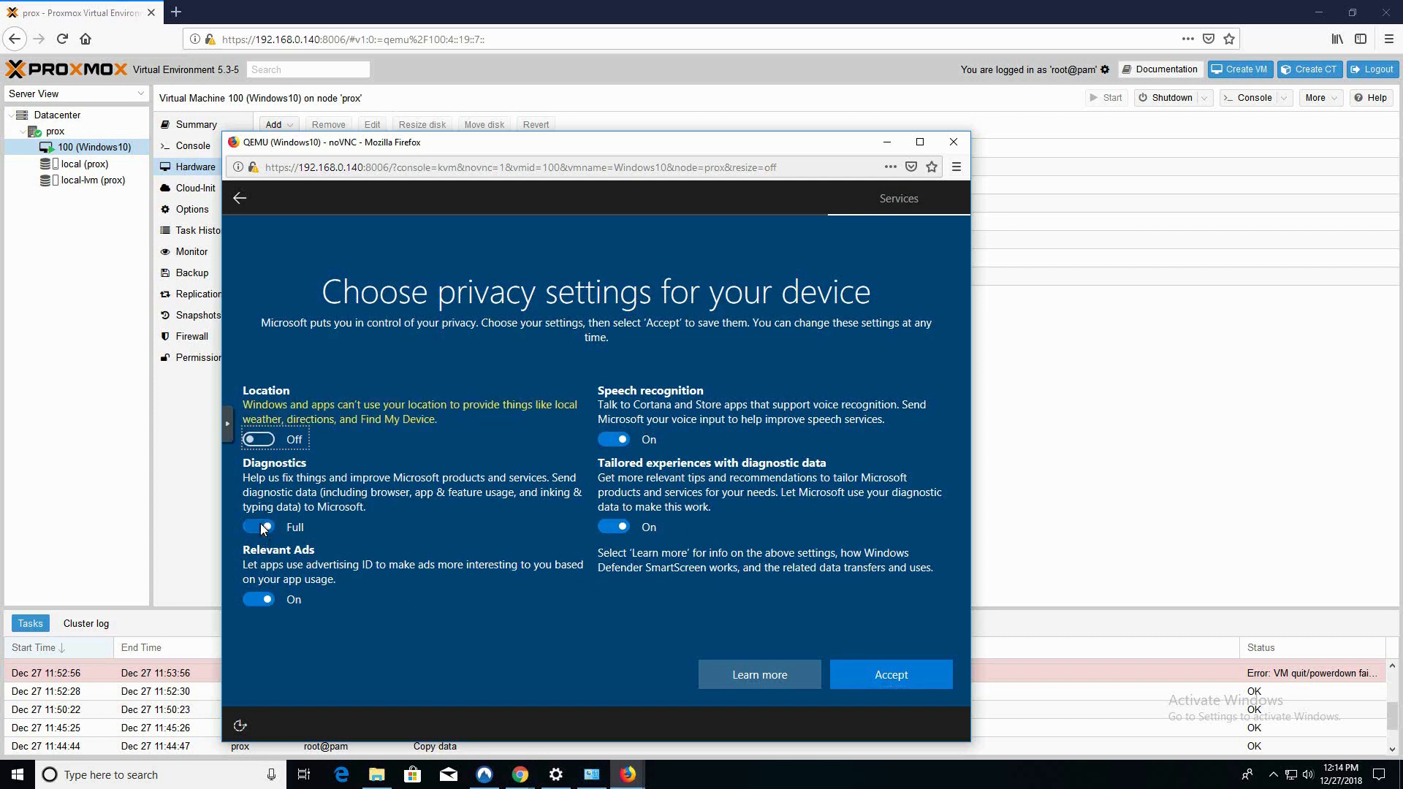
{"action": "left_click", "coordinate": [263, 528]}
{"action": "left_click", "coordinate": [261, 599]}
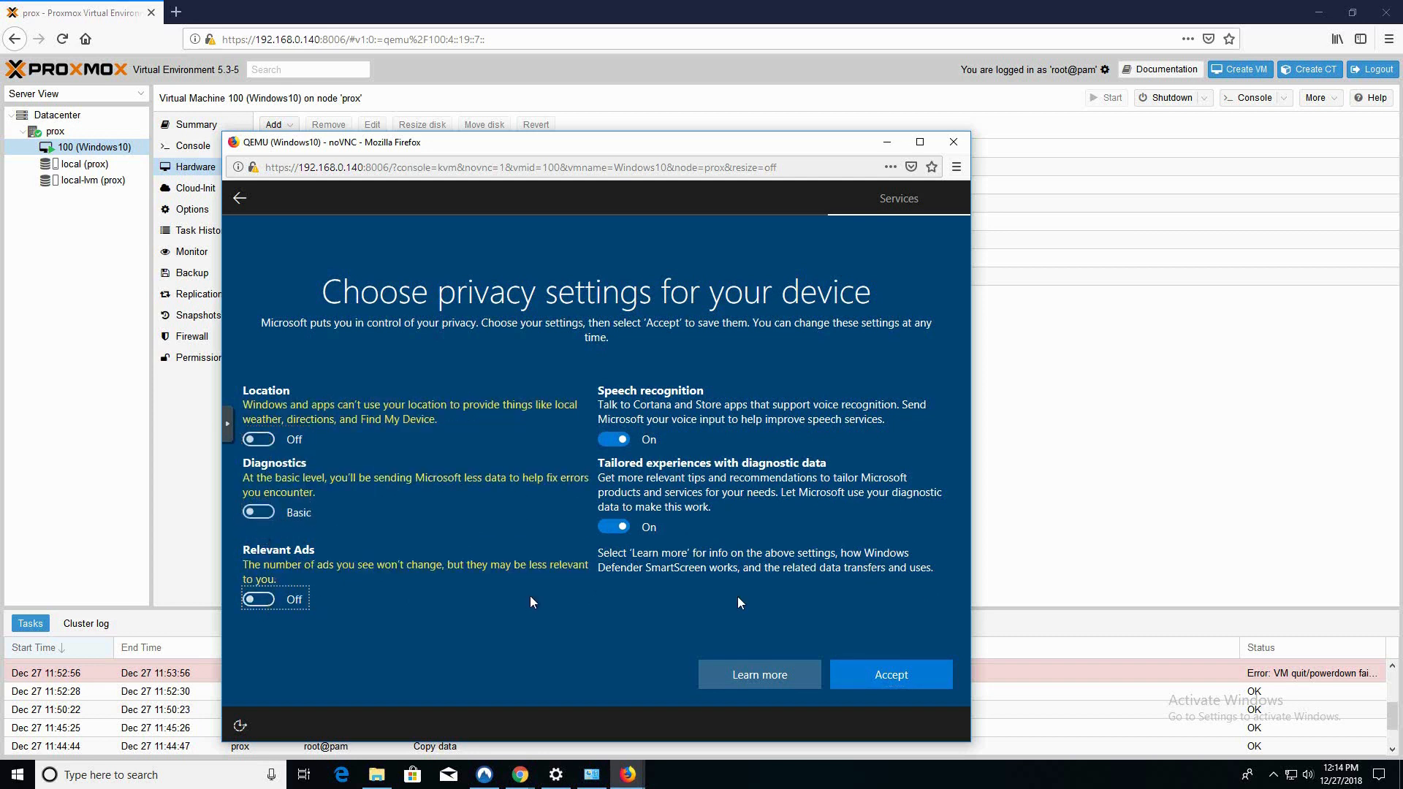
{"action": "left_click", "coordinate": [612, 526]}
{"action": "left_click", "coordinate": [615, 441]}
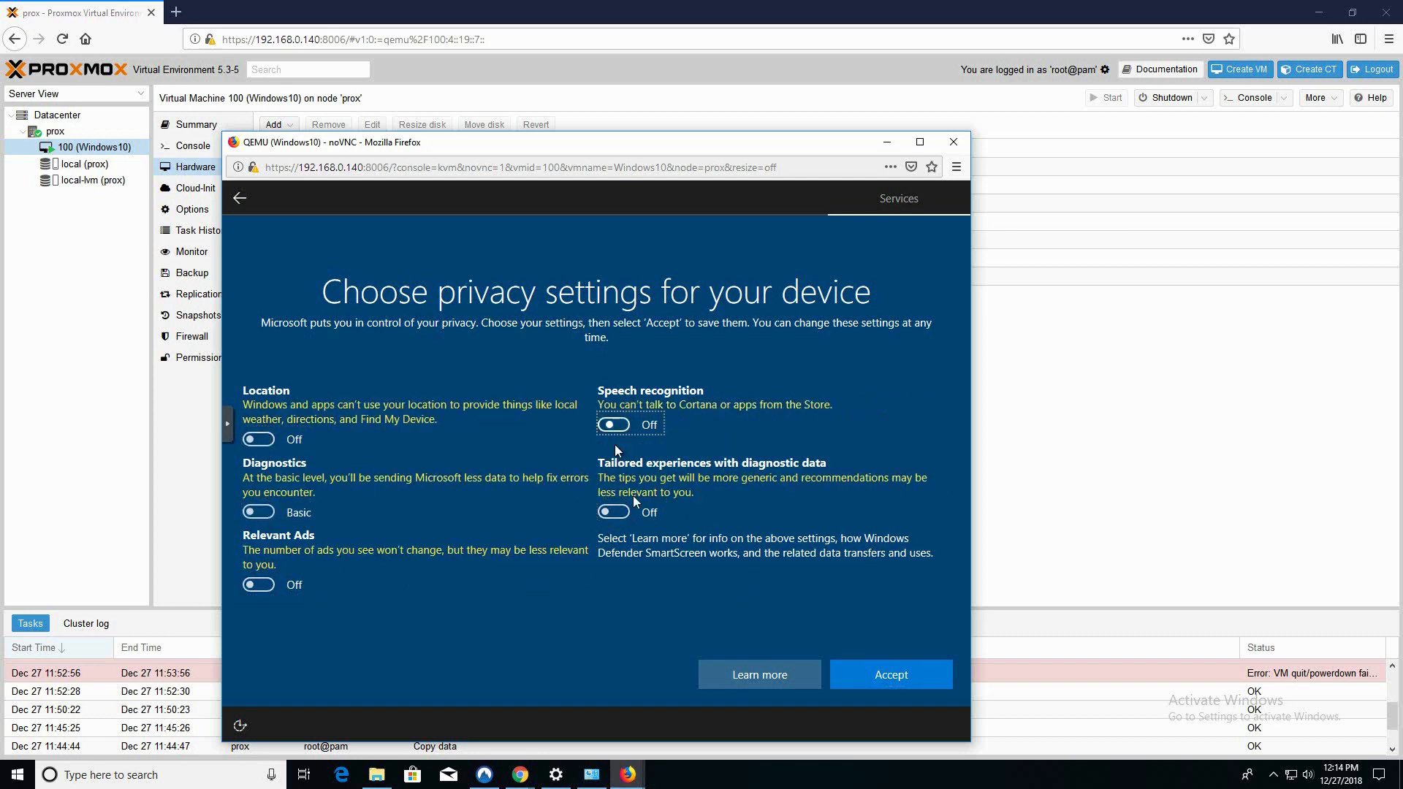
{"action": "left_click", "coordinate": [871, 684]}
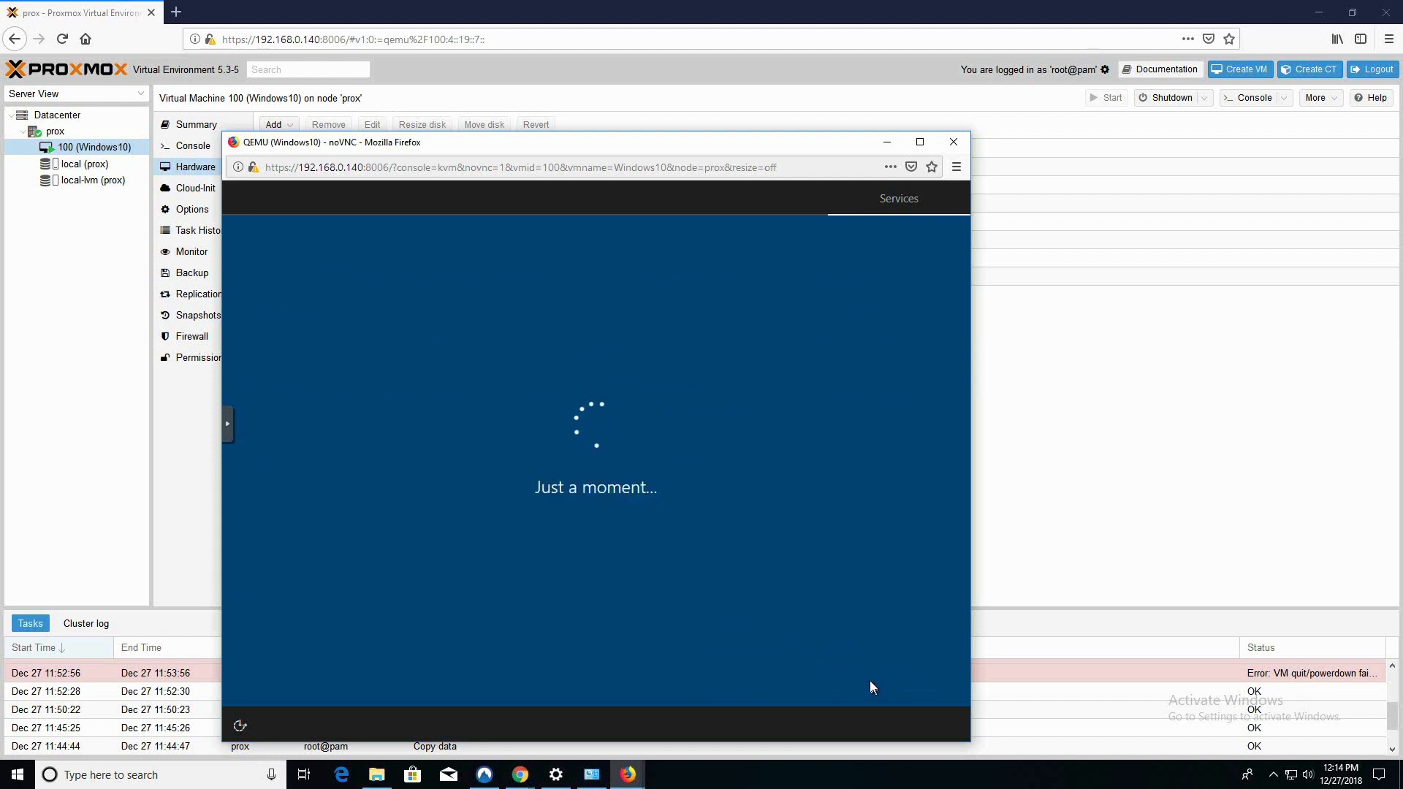